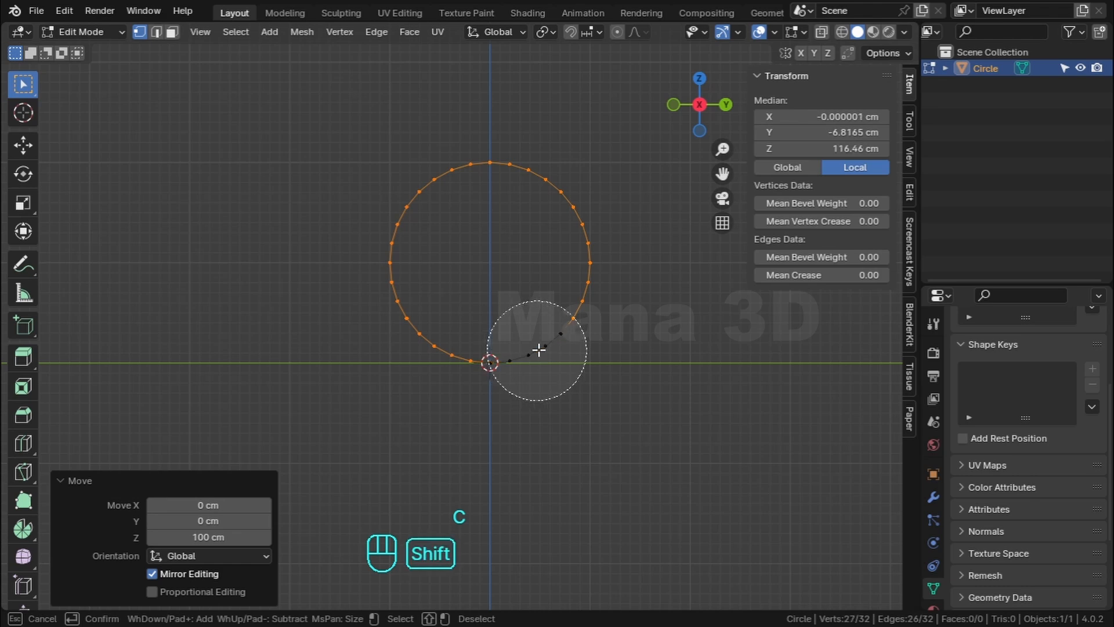
Delete the selected vertices of the circle so only the arc on its positive Y side remains.
{"action": "right_click", "coordinate": [613, 368]}
{"action": "key", "text": "x"}
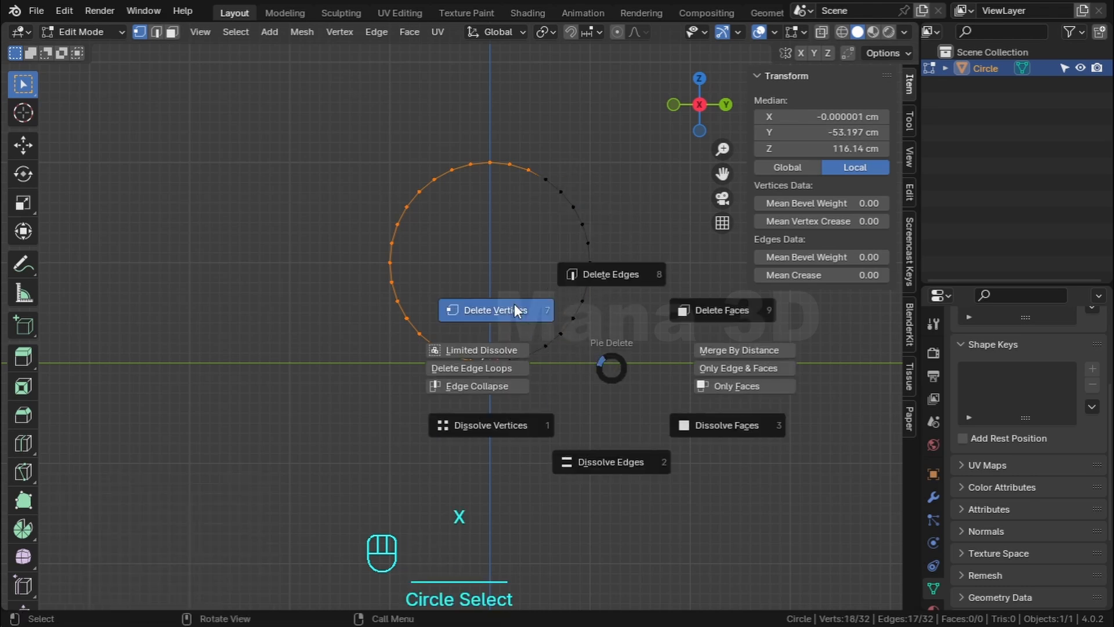
{"action": "left_click", "coordinate": [514, 310]}
Extrude the arc's bottom end vertex at the origin in the negative Y direction to form a straight segment.
{"action": "left_click", "coordinate": [489, 360]}
{"action": "scroll", "coordinate": [647, 423], "scroll_direction": "up", "scroll_amount": 2}
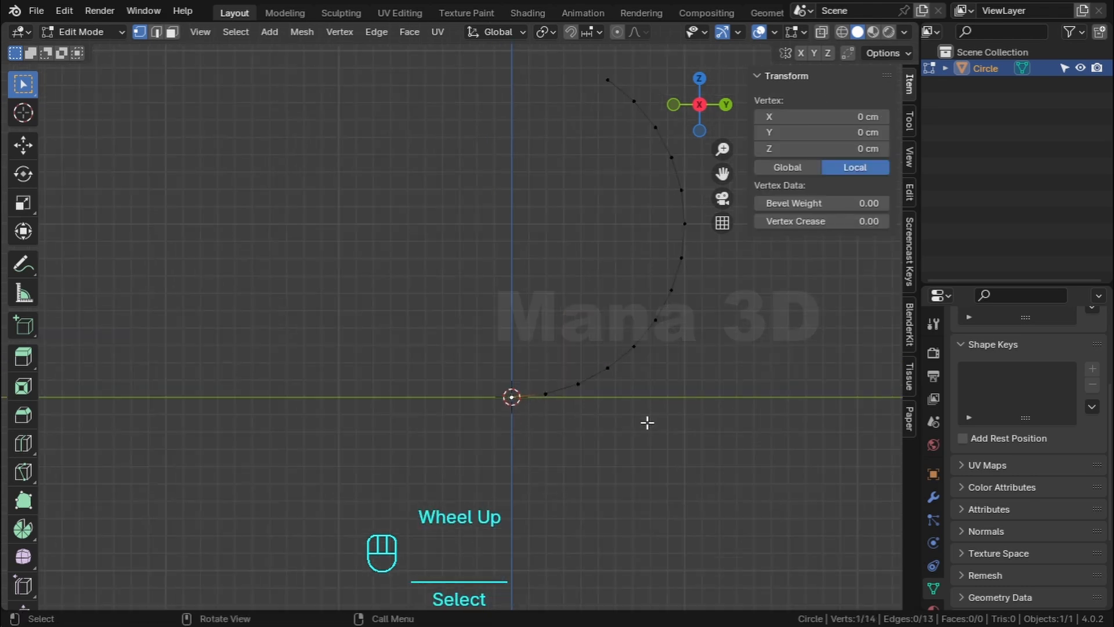
{"action": "key", "text": "e"}
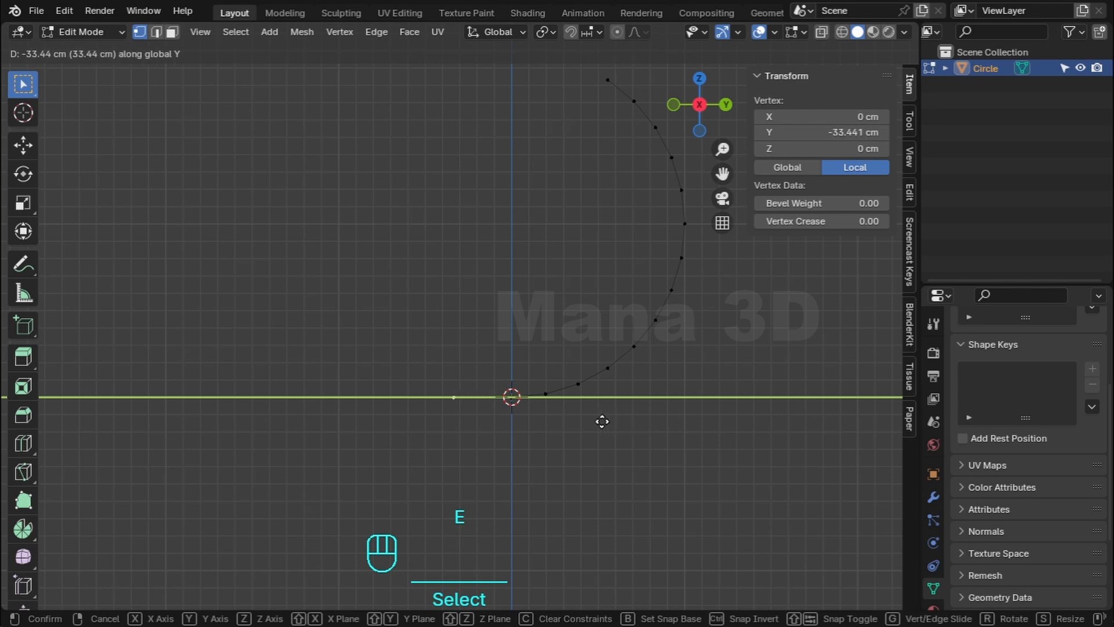
{"action": "left_click", "coordinate": [586, 418]}
Bevel the vertices of the curved part of the profile to get a denser, smoother arc.
{"action": "scroll", "coordinate": [529, 169], "scroll_direction": "down", "scroll_amount": 1}
{"action": "left_click_drag", "start_coordinate": [498, 157], "coordinate": [676, 458]}
{"action": "scroll", "coordinate": [686, 355], "scroll_direction": "up", "scroll_amount": 1}
{"action": "key", "text": "shift+ctrl+b"}
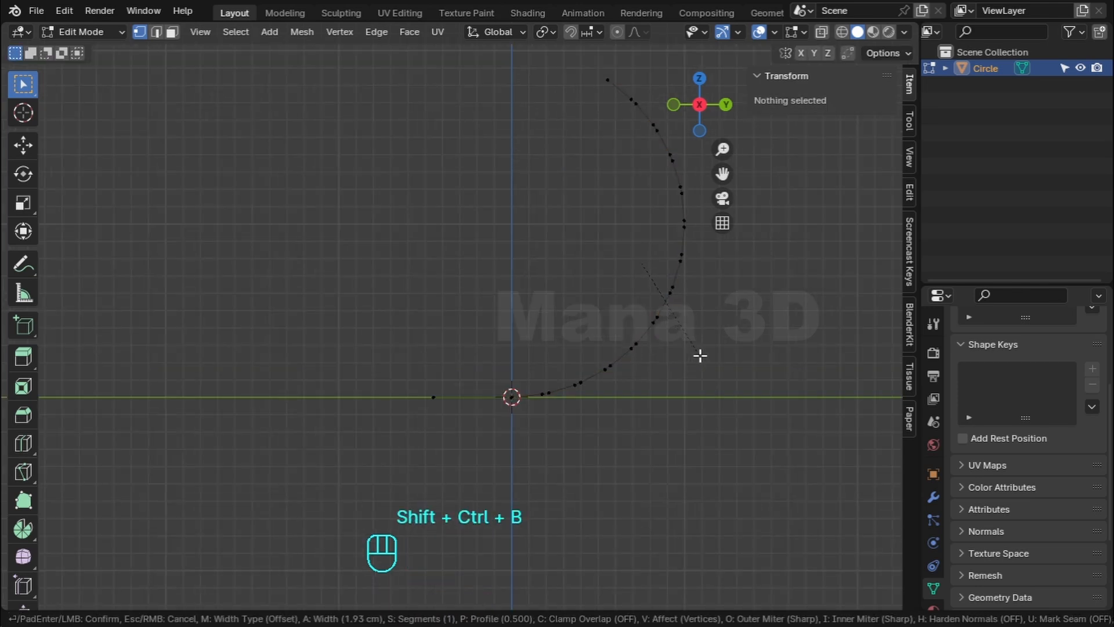
{"action": "left_click", "coordinate": [712, 355]}
Distribute the arc's vertices evenly with the LoopTools Space operation, leaving out the straight segment's end vertex.
{"action": "scroll", "coordinate": [712, 355], "scroll_direction": "down", "scroll_amount": 1}
{"action": "left_click_drag", "start_coordinate": [492, 110], "coordinate": [699, 418]}
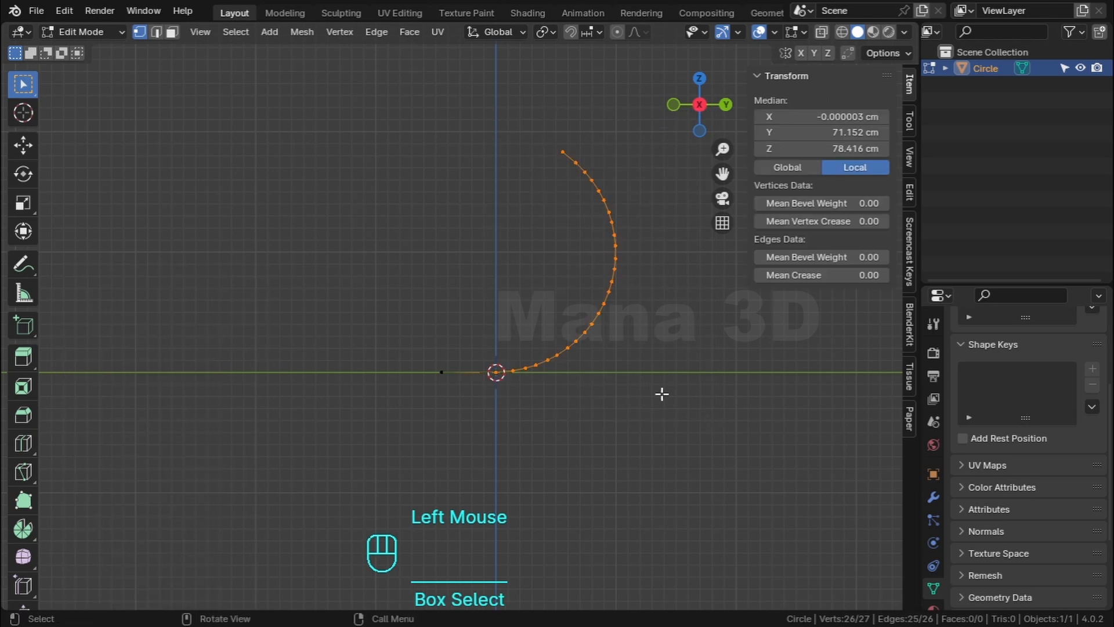
{"action": "left_click", "coordinate": [909, 190]}
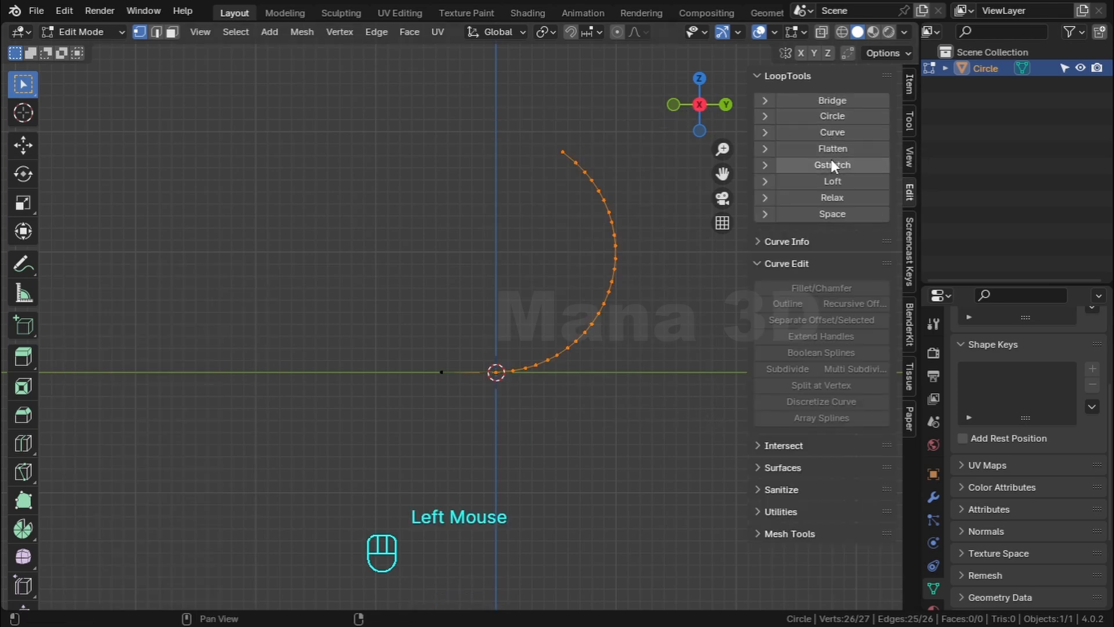
{"action": "left_click", "coordinate": [838, 213]}
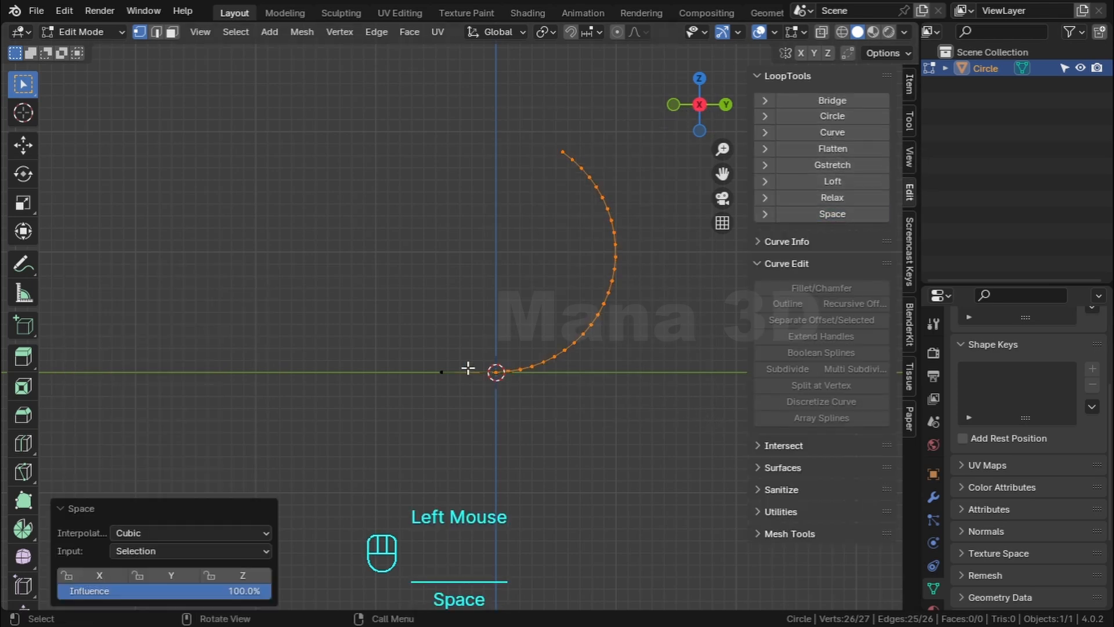
Convert the arc profile to a curve and add a 200 × 200 cm rectangle curve at the origin.
{"action": "right_click", "coordinate": [511, 311]}
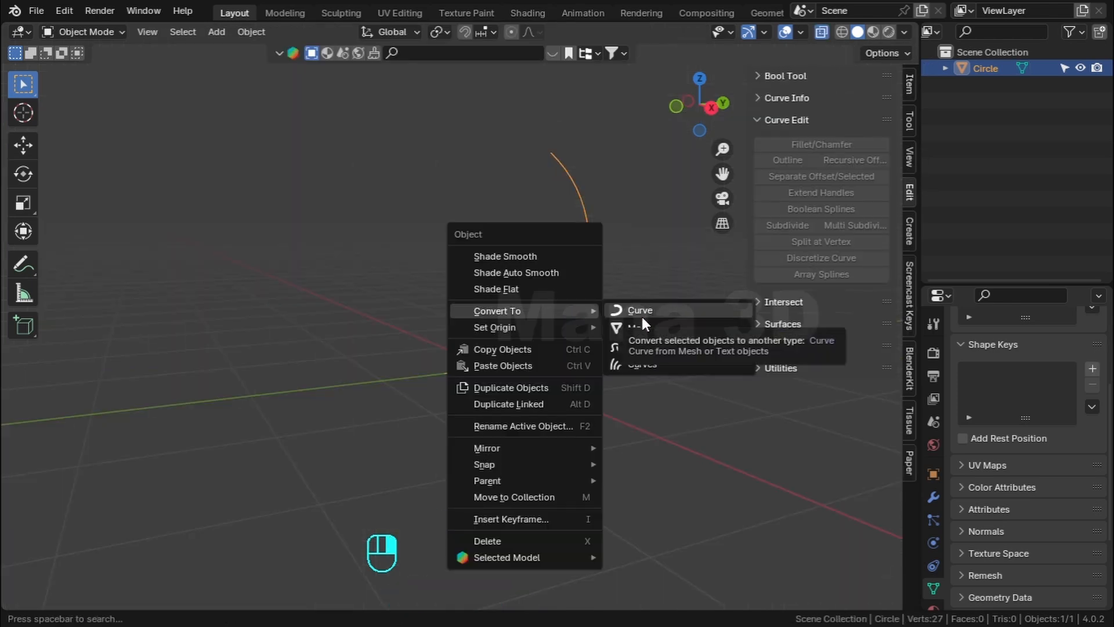
{"action": "left_click", "coordinate": [641, 312]}
{"action": "key", "text": "shift+a"}
{"action": "mouse_move", "coordinate": [531, 321]}
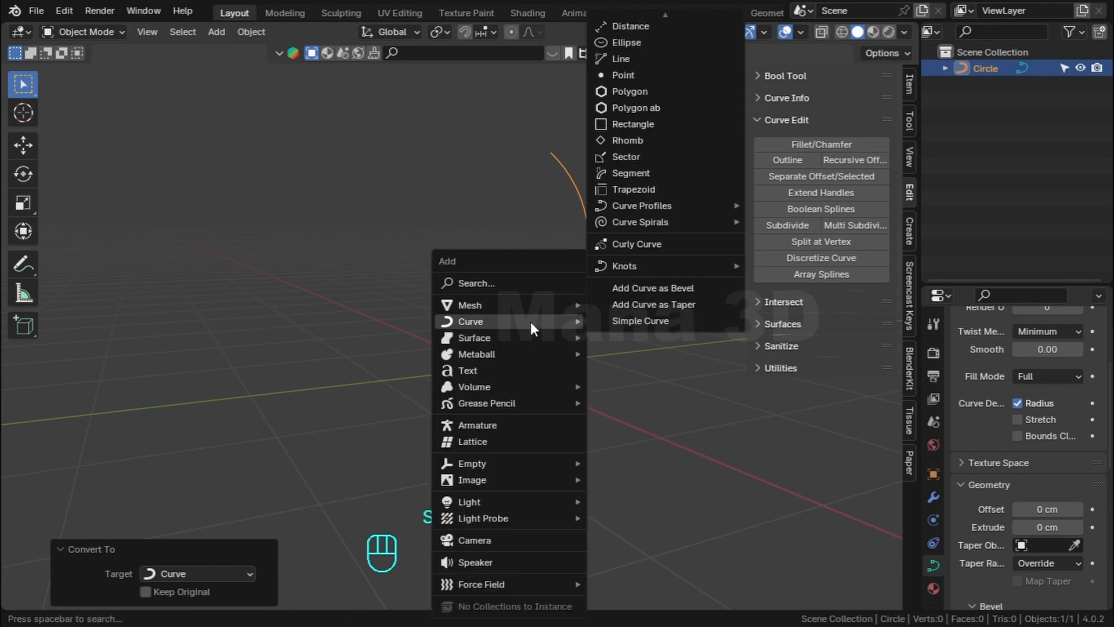
{"action": "left_click", "coordinate": [626, 123]}
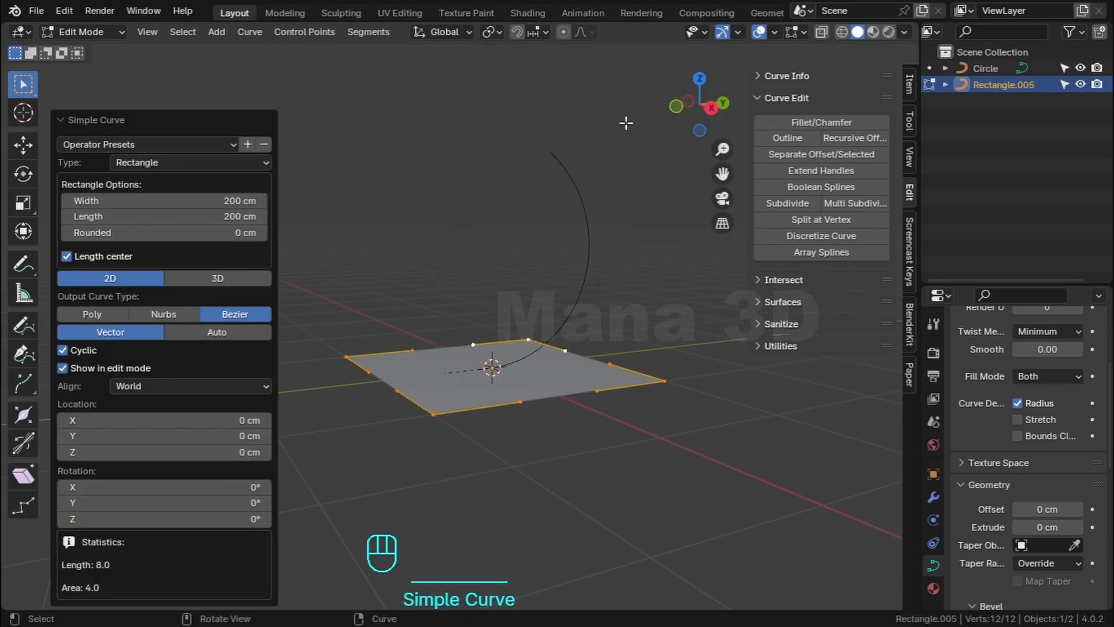
{"action": "key", "text": "Tab"}
Set the arc curve's bevel to Object and use the rectangle curve as its bevel object.
{"action": "left_click", "coordinate": [585, 282]}
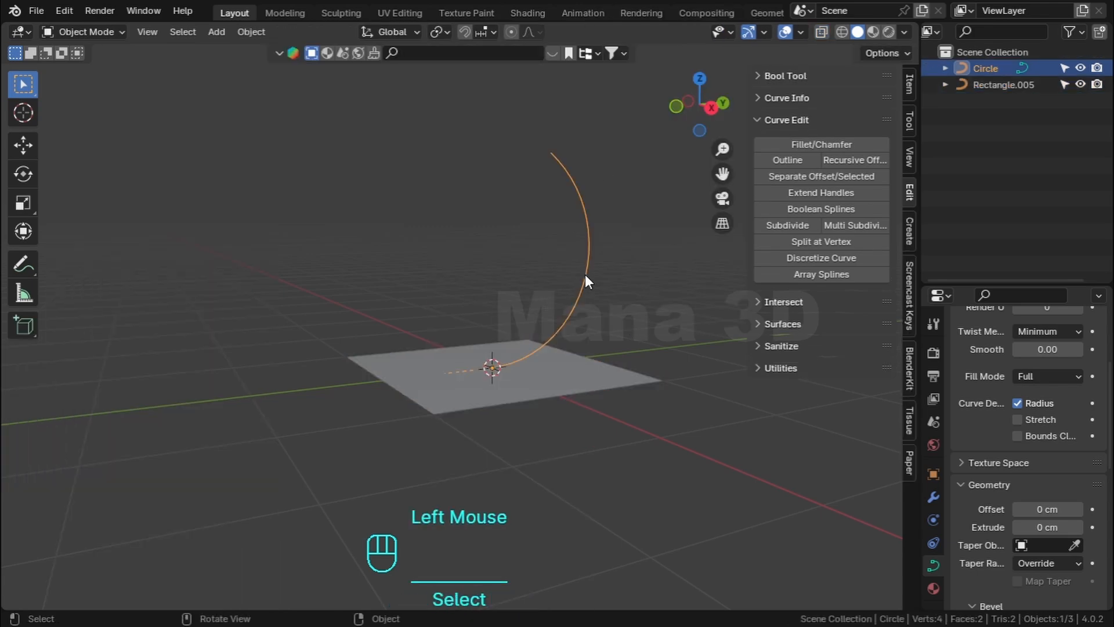
{"action": "scroll", "coordinate": [970, 556], "scroll_direction": "down", "scroll_amount": 4}
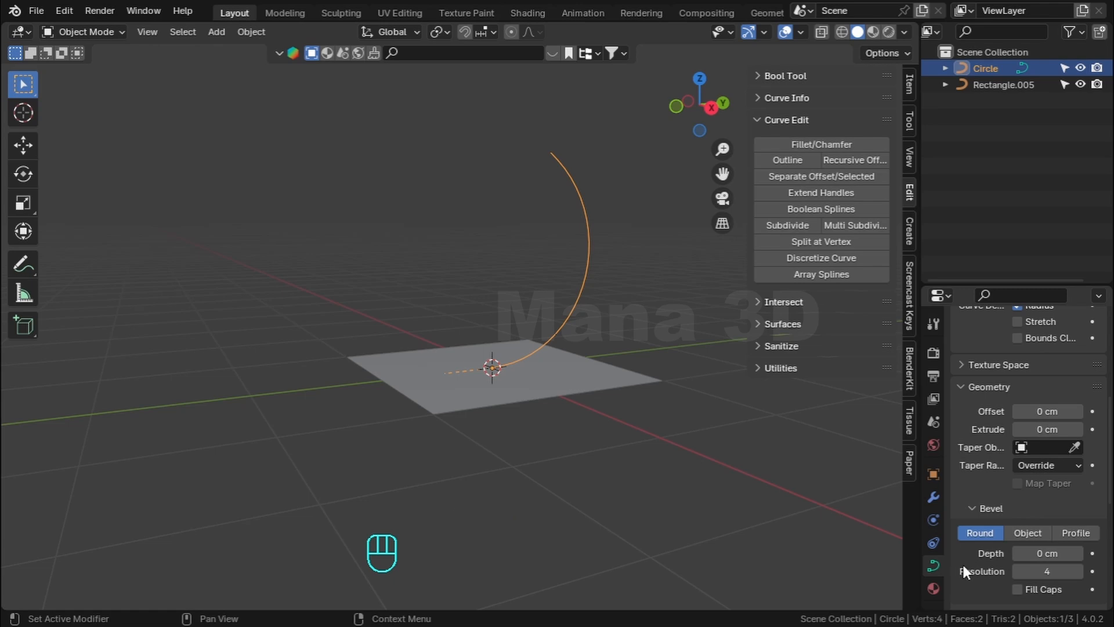
{"action": "left_click", "coordinate": [1039, 533]}
{"action": "left_click", "coordinate": [1076, 555]}
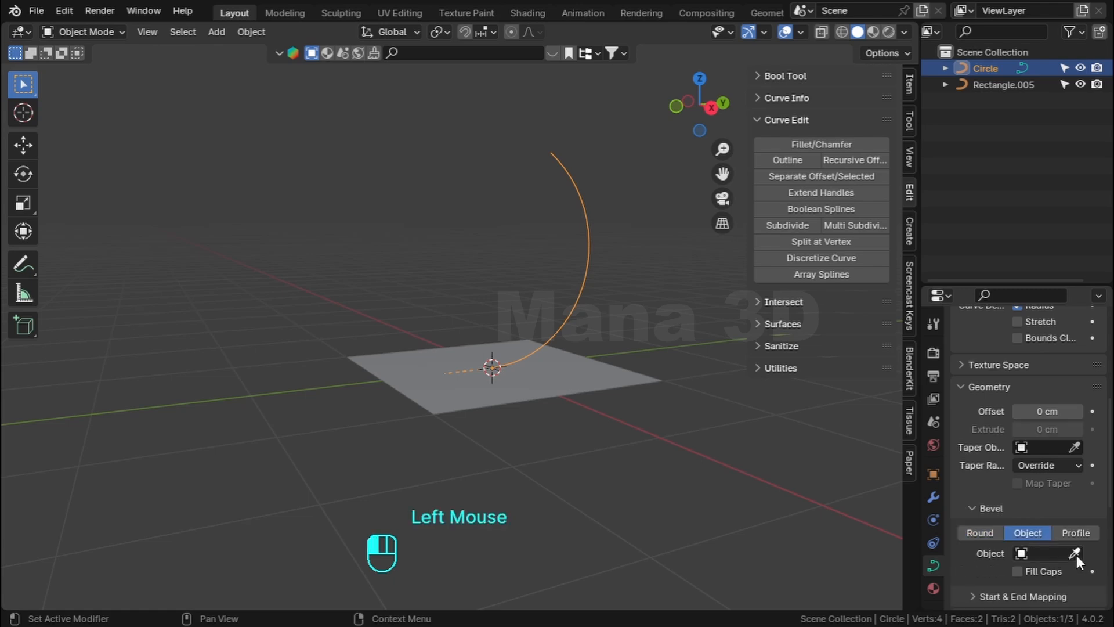
{"action": "left_click", "coordinate": [545, 366]}
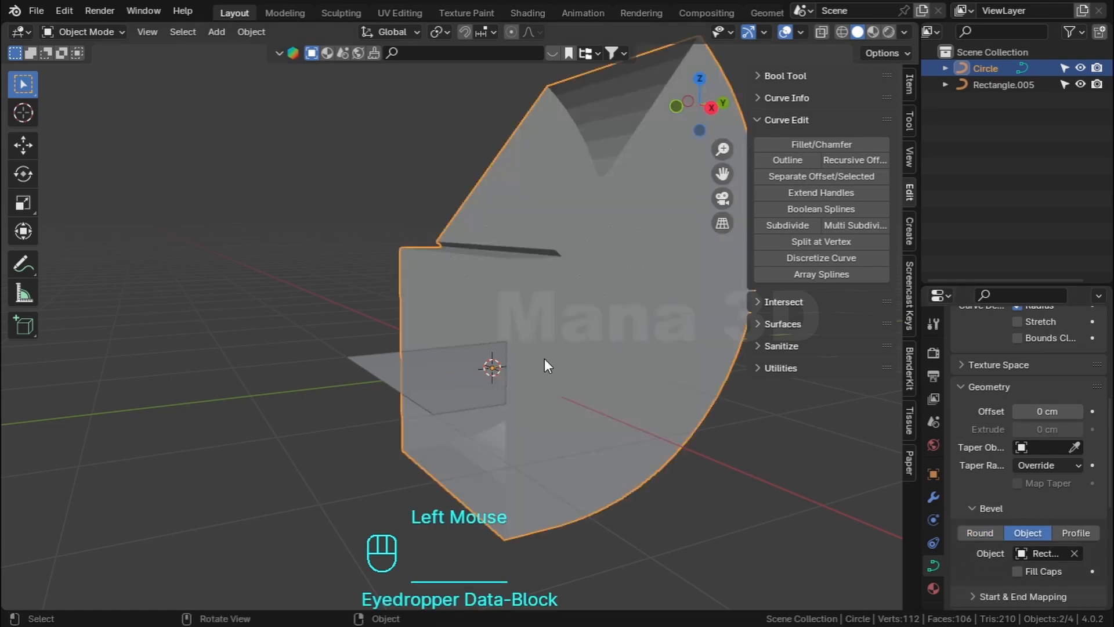
Scale the rectangle profile's points down uniformly to 0.357, and narrow them along X to about a third.
{"action": "left_click", "coordinate": [456, 407]}
{"action": "middle_click_drag", "start_coordinate": [460, 396], "coordinate": [560, 425]}
{"action": "key", "text": "Tab"}
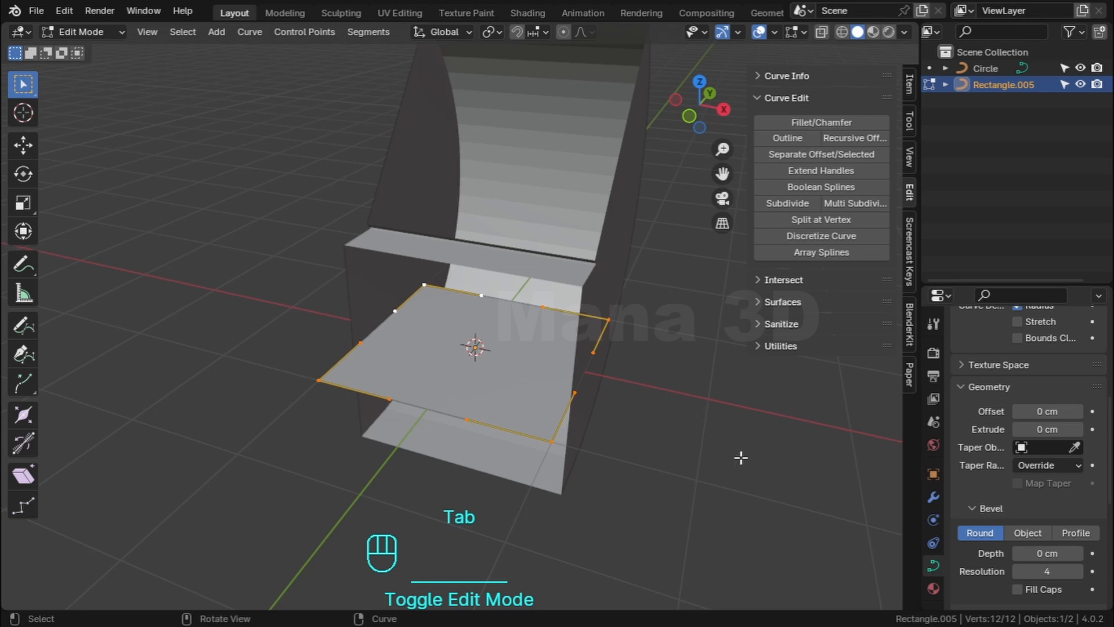
{"action": "key", "text": "s"}
{"action": "left_click", "coordinate": [570, 388]}
{"action": "key", "text": "s"}
{"action": "key", "text": "x"}
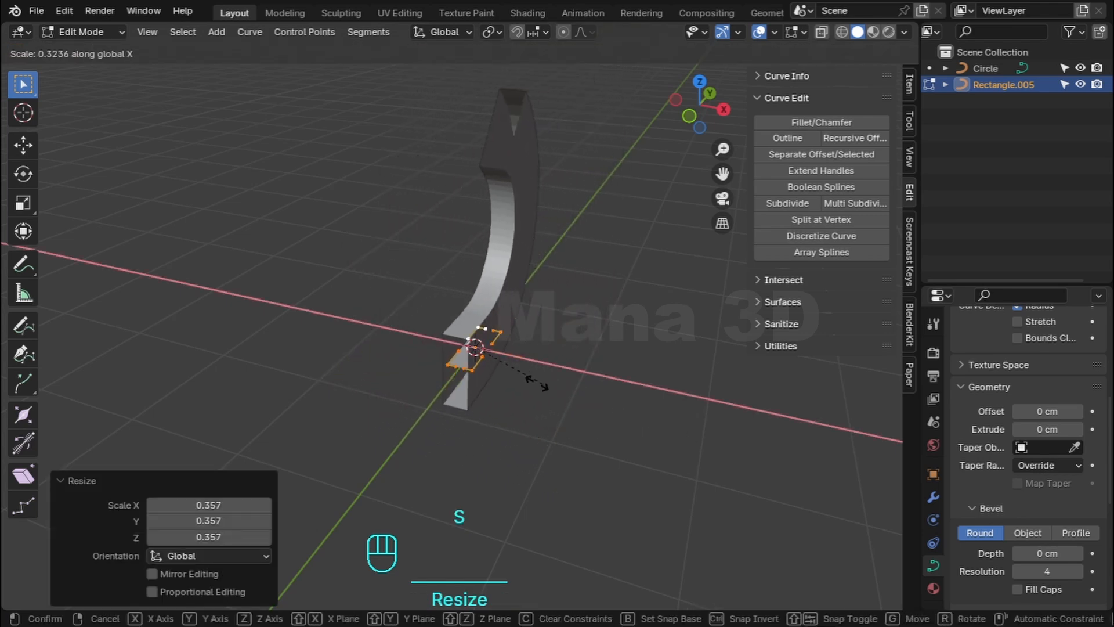
{"action": "left_click", "coordinate": [535, 382]}
Shrink the rectangle profile by a further 0.183, then adjust its X width and overall size into a slender strip section.
{"action": "scroll", "coordinate": [548, 400], "scroll_direction": "up", "scroll_amount": 3}
{"action": "key", "text": "s"}
{"action": "left_click", "coordinate": [554, 391]}
{"action": "key", "text": "s"}
{"action": "key", "text": "x"}
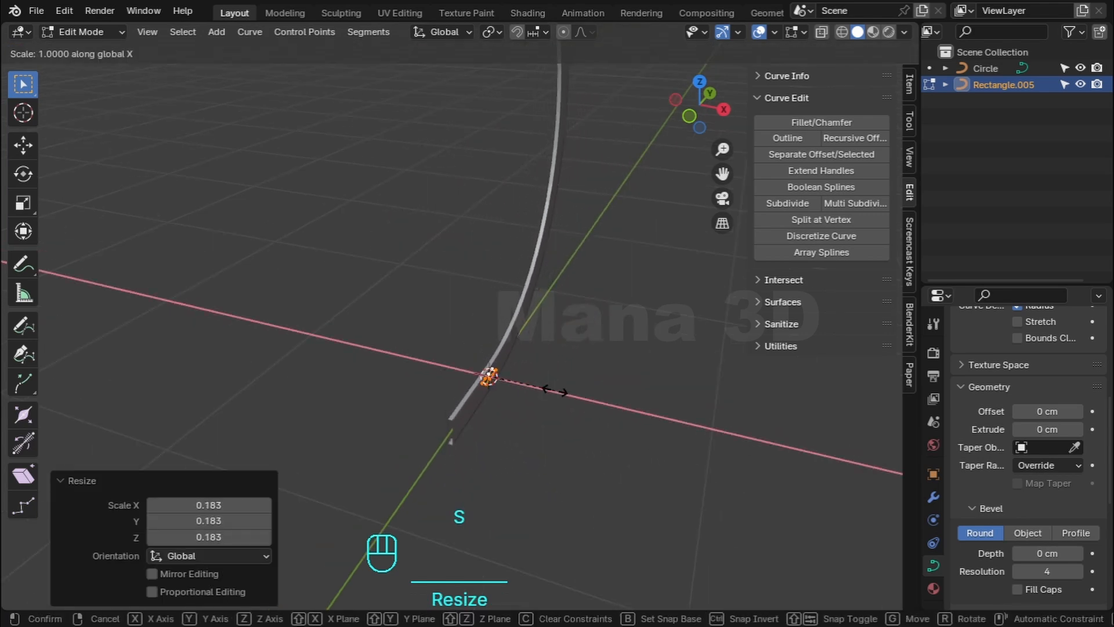
{"action": "left_click", "coordinate": [586, 410]}
{"action": "middle_click_drag", "start_coordinate": [617, 435], "coordinate": [589, 399]}
{"action": "key", "text": "s"}
{"action": "left_click", "coordinate": [627, 396]}
{"action": "key", "text": "Tab"}
Convert the beveled arc curve to a mesh.
{"action": "left_click", "coordinate": [625, 333], "text": "shift"}
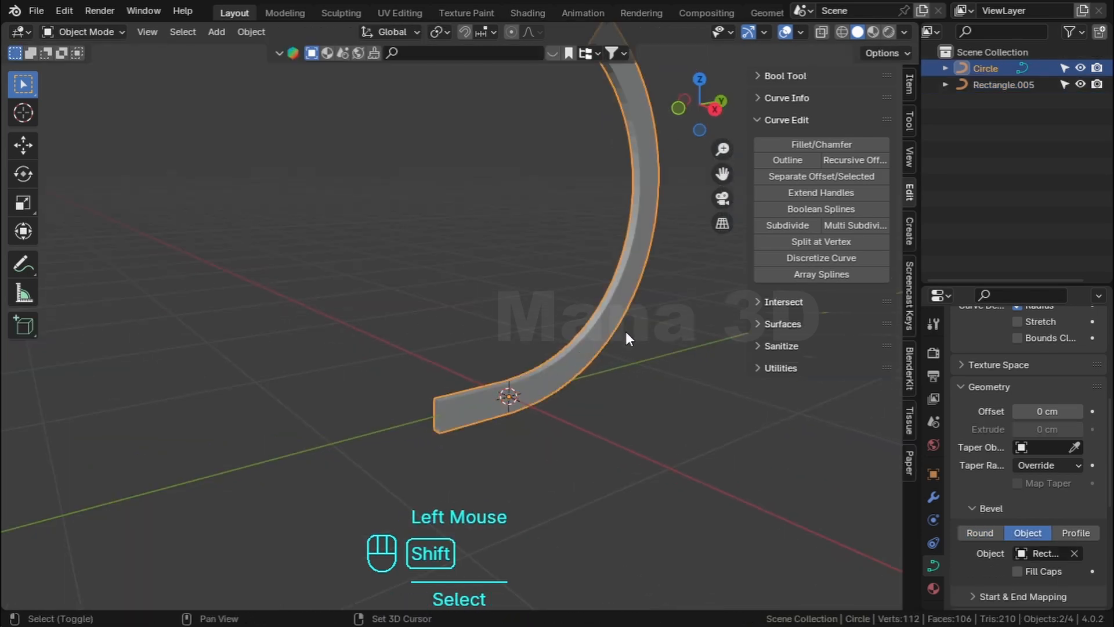
{"action": "middle_click_drag", "start_coordinate": [624, 333], "coordinate": [604, 297], "text": "shift"}
{"action": "right_click", "coordinate": [594, 257]}
{"action": "mouse_move", "coordinate": [594, 257]}
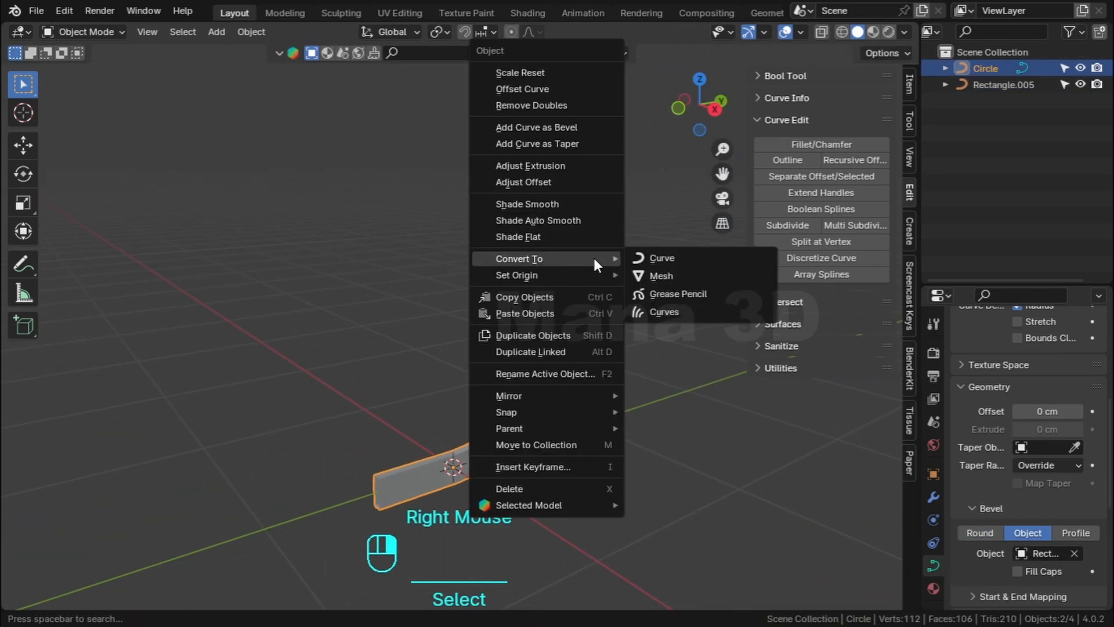
{"action": "left_click", "coordinate": [653, 277]}
Fill the open end of the strip's straight lower section with a face.
{"action": "middle_click_drag", "start_coordinate": [562, 337], "coordinate": [622, 244], "text": "shift"}
{"action": "scroll", "coordinate": [622, 244], "scroll_direction": "up", "scroll_amount": 1}
{"action": "key", "text": "Tab"}
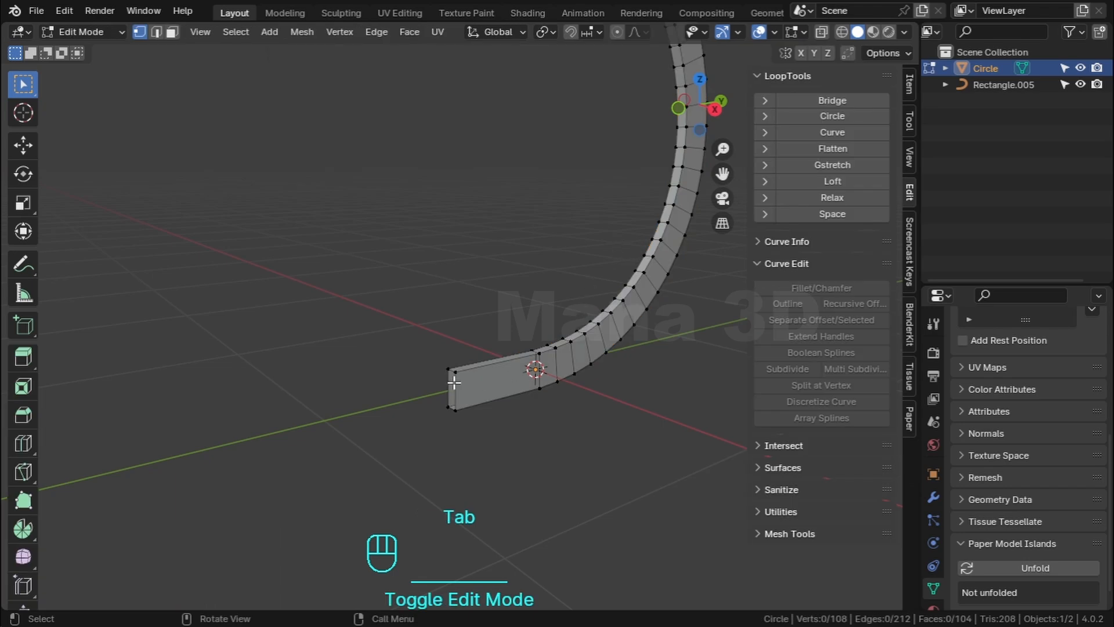
{"action": "left_click_drag", "start_coordinate": [358, 325], "coordinate": [469, 487]}
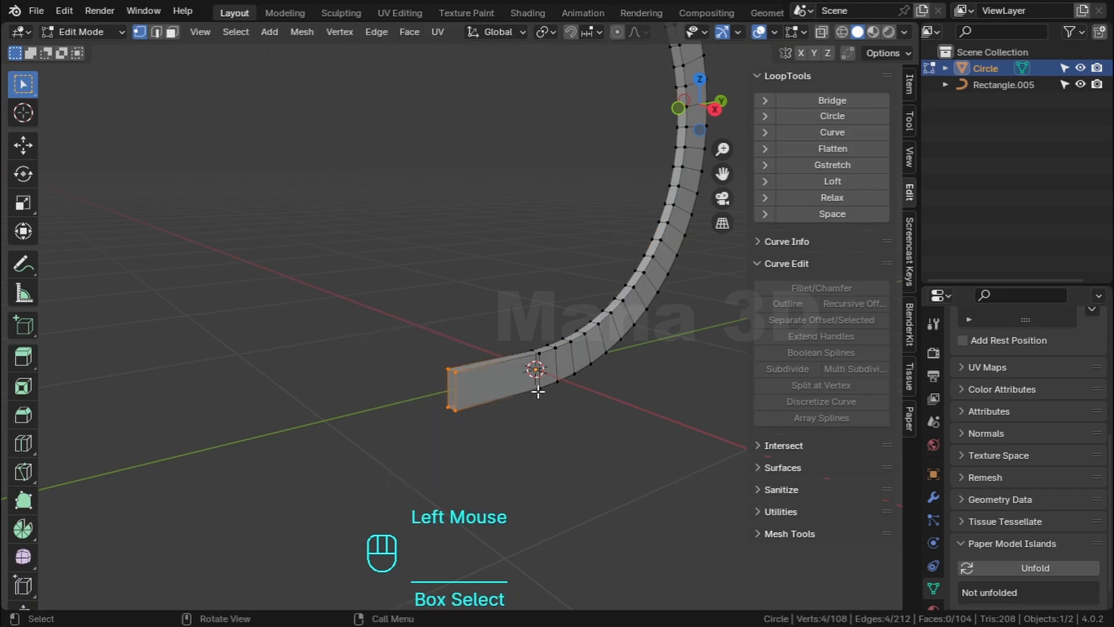
{"action": "key", "text": "f"}
Fill the open upper end of the curved strip with a face and hide the rectangle curve.
{"action": "middle_click_drag", "start_coordinate": [573, 347], "coordinate": [607, 321], "text": "shift"}
{"action": "scroll", "coordinate": [582, 346], "scroll_direction": "up", "scroll_amount": 2}
{"action": "left_click_drag", "start_coordinate": [521, 209], "coordinate": [586, 273]}
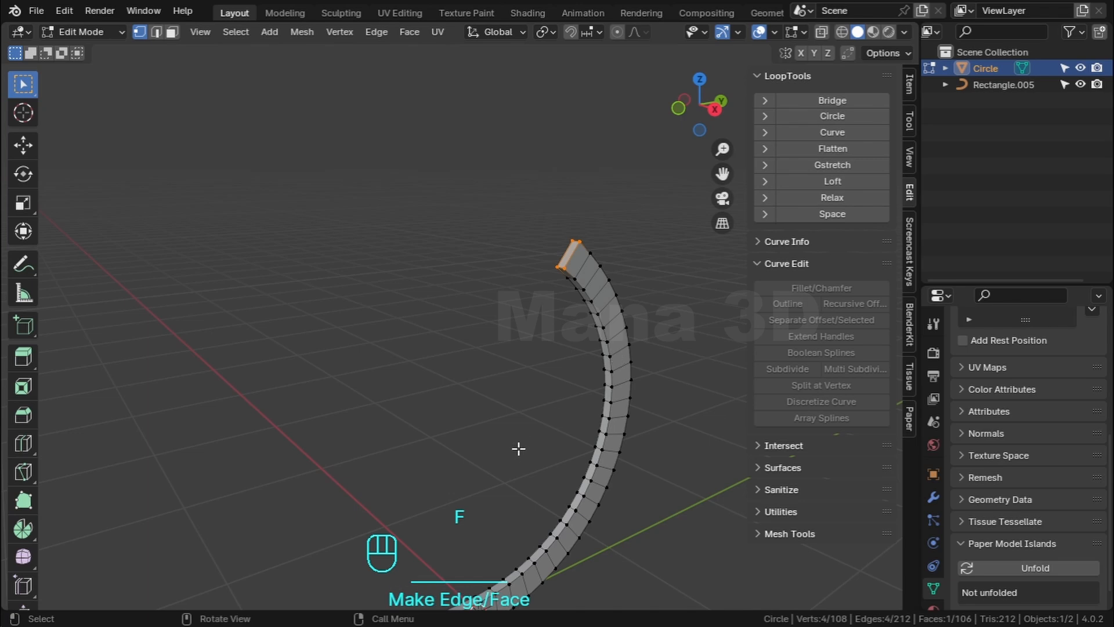
{"action": "scroll", "coordinate": [518, 448], "scroll_direction": "down", "scroll_amount": 3}
{"action": "middle_click_drag", "start_coordinate": [519, 448], "coordinate": [531, 381], "text": "shift"}
{"action": "key", "text": "Tab"}
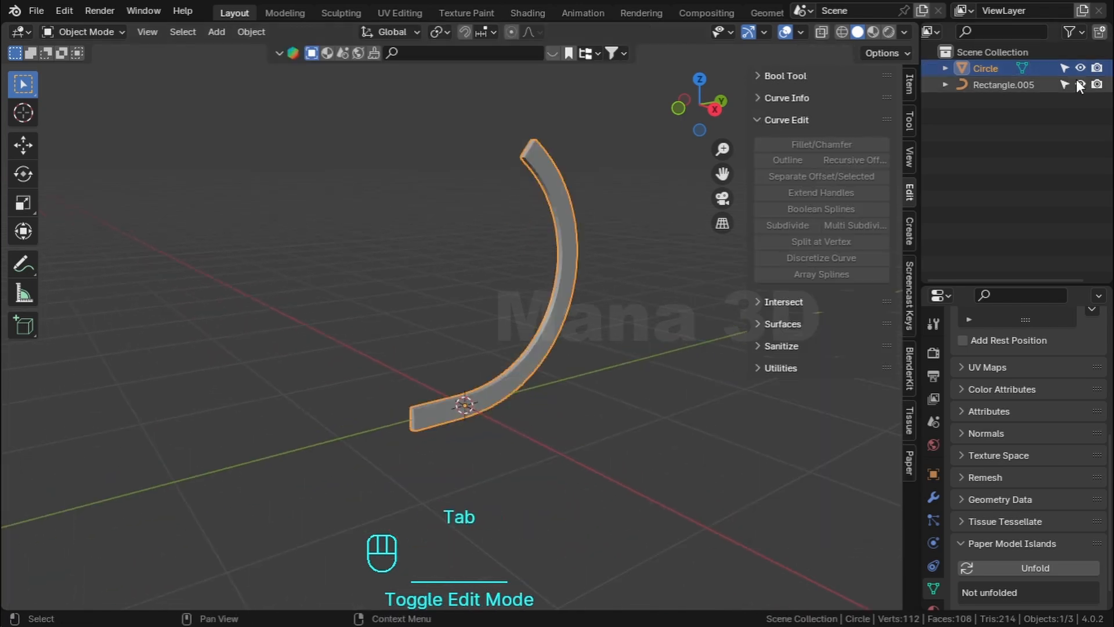
{"action": "left_click", "coordinate": [1077, 79]}
Raise the whole strip mesh about 8.38 cm along Z so its underside rests on the ground line.
{"action": "key", "text": "grave"}
{"action": "left_click", "coordinate": [768, 428]}
{"action": "scroll", "coordinate": [557, 456], "scroll_direction": "down", "scroll_amount": 2}
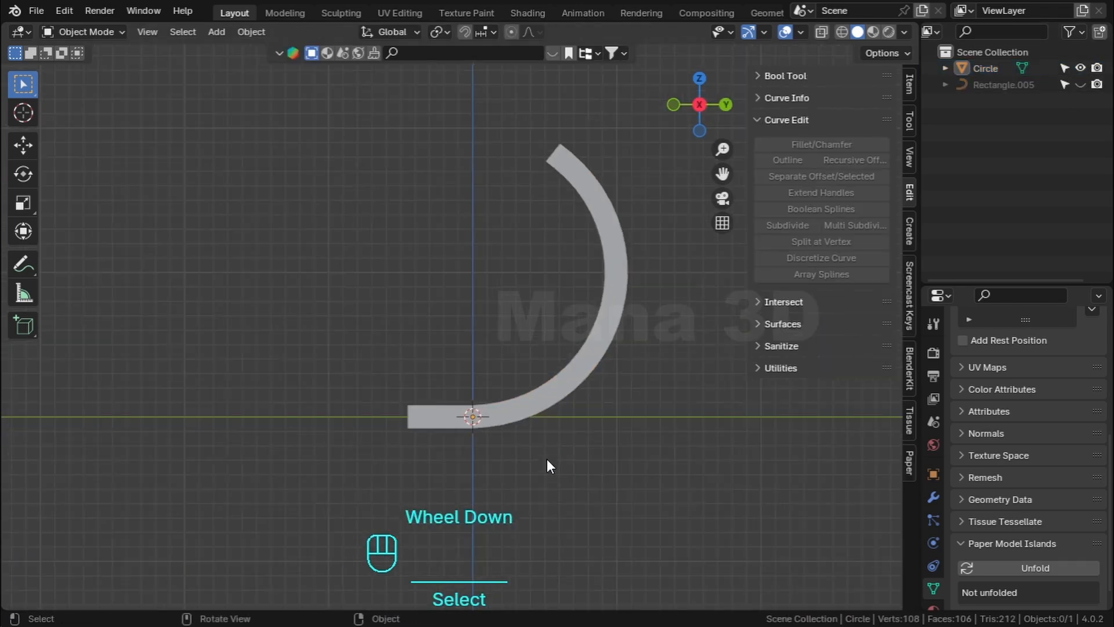
{"action": "key", "text": "Tab"}
{"action": "left_click_drag", "start_coordinate": [279, 89], "coordinate": [677, 517]}
{"action": "scroll", "coordinate": [632, 507], "scroll_direction": "up", "scroll_amount": 5}
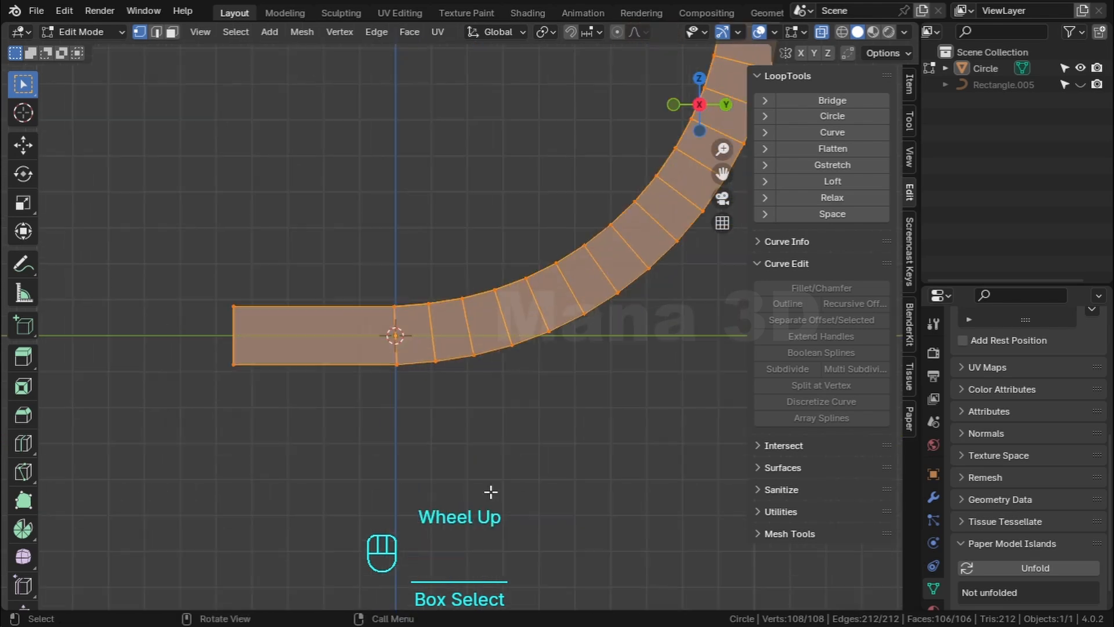
{"action": "key", "text": "g"}
{"action": "key", "text": "z"}
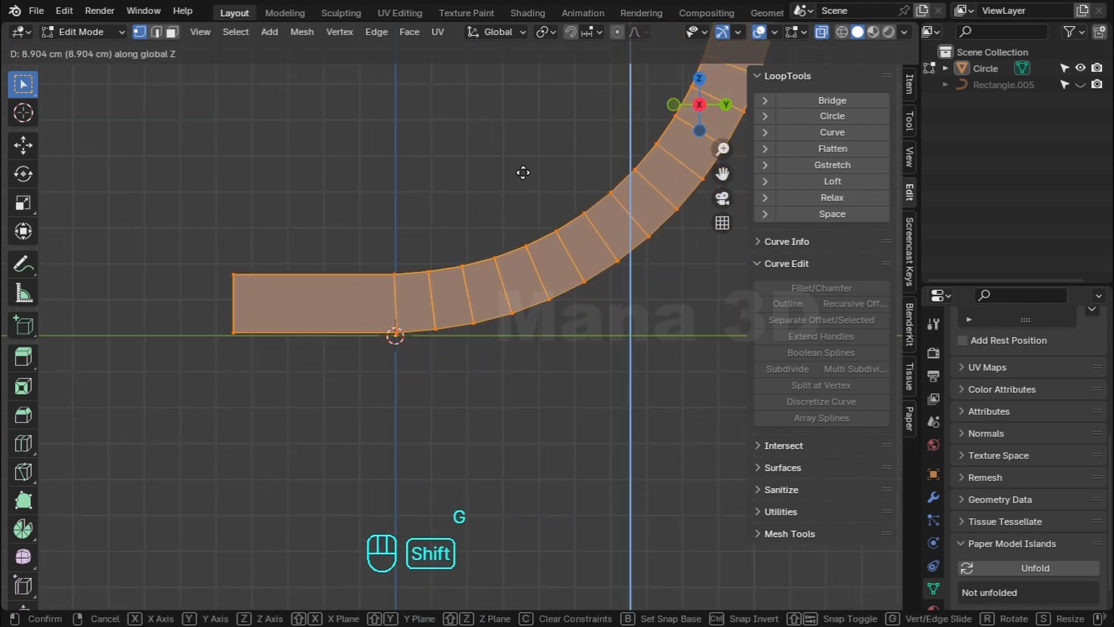
{"action": "left_click", "coordinate": [514, 190]}
{"action": "scroll", "coordinate": [468, 249], "scroll_direction": "down", "scroll_amount": 7}
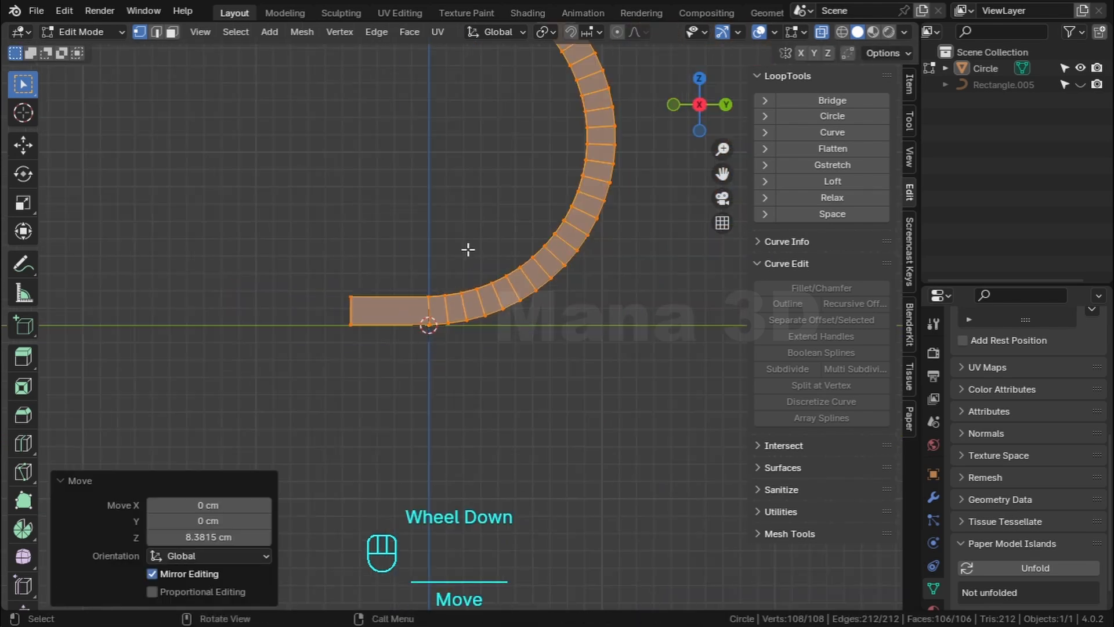
Move the strip's whole mesh along positive Y, away from the object's origin.
{"action": "middle_click_drag", "start_coordinate": [468, 249], "coordinate": [480, 348]}
{"action": "key", "text": "g"}
{"action": "key", "text": "y"}
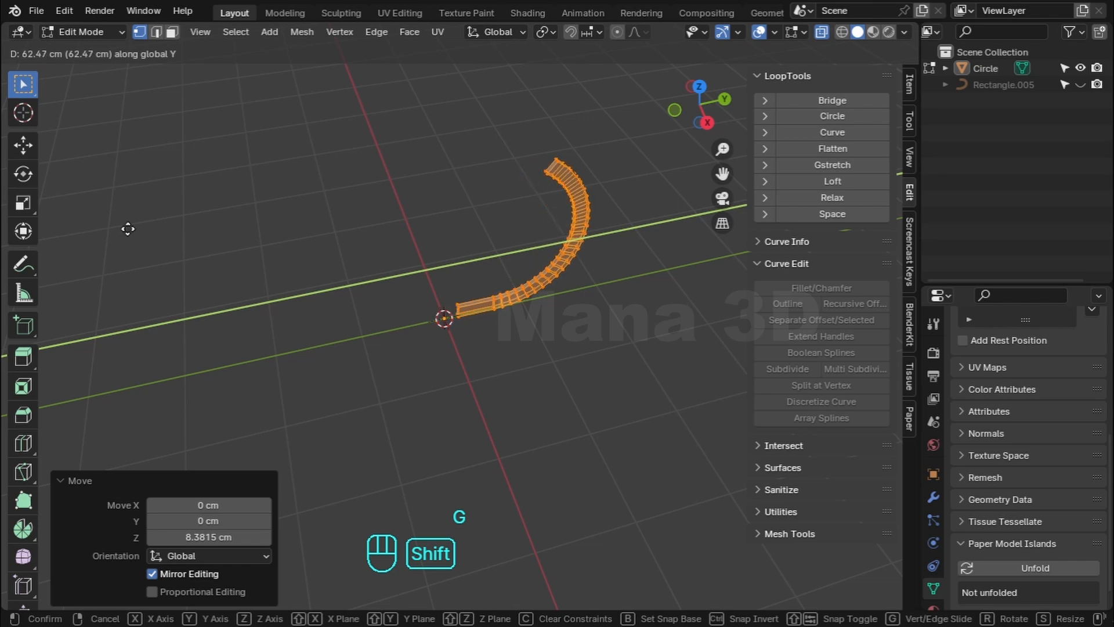
{"action": "left_click", "coordinate": [856, 448]}
{"action": "key", "text": "Tab"}
Add an Array modifier to the strip with a count of 18 and Relative Offset turned off.
{"action": "left_click", "coordinate": [932, 498]}
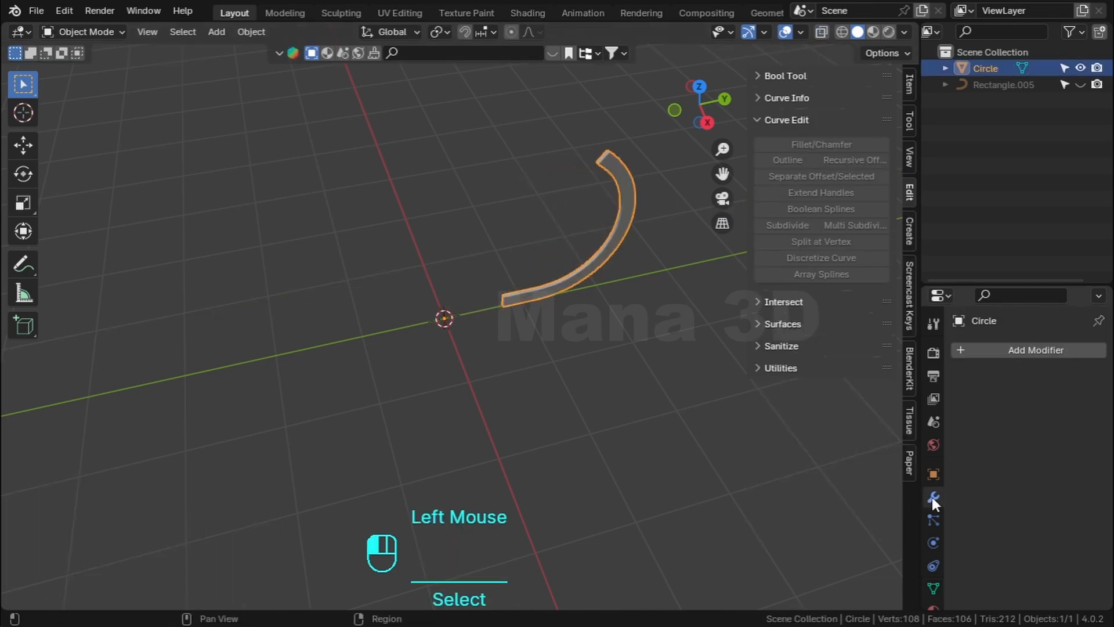
{"action": "left_click", "coordinate": [1036, 347]}
{"action": "type", "text": "a"}
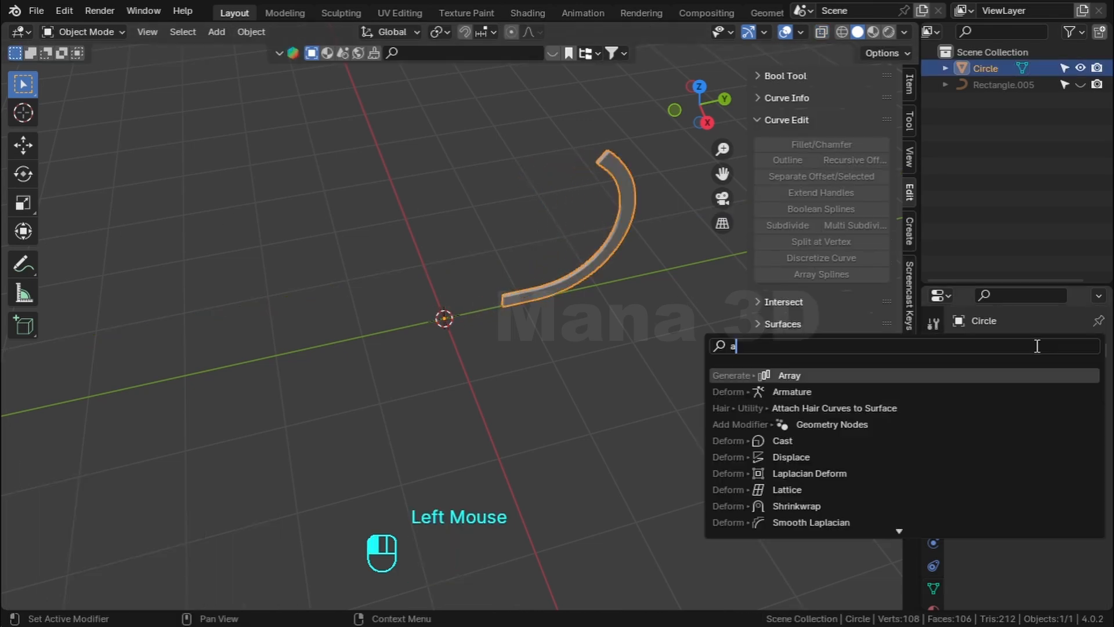
{"action": "left_click", "coordinate": [911, 374]}
{"action": "left_click_drag", "start_coordinate": [1048, 459], "coordinate": [1076, 458]}
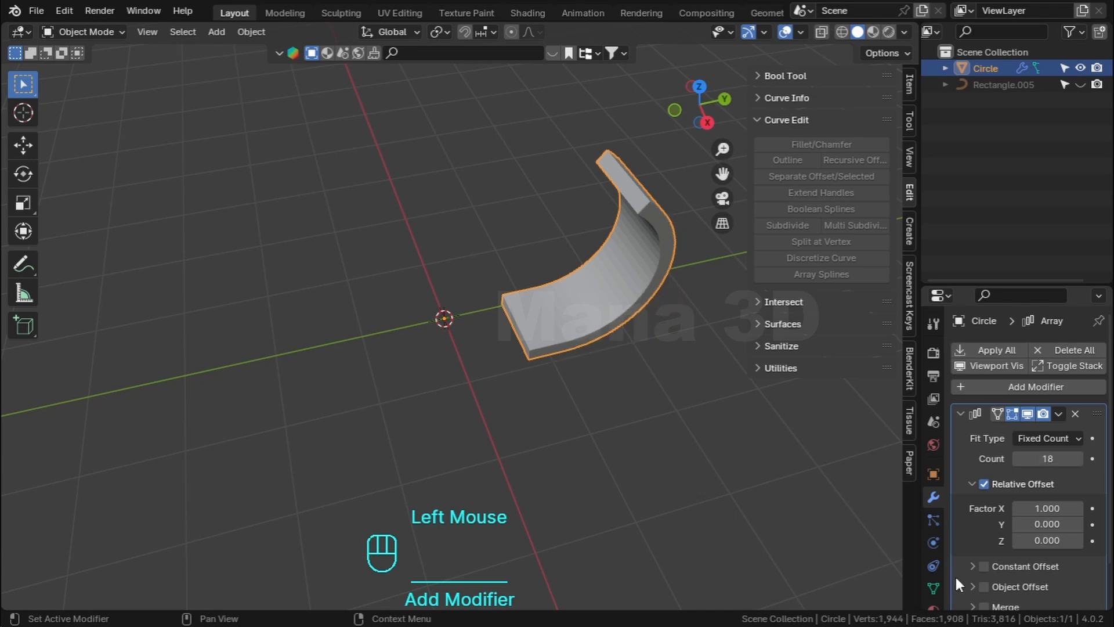
{"action": "left_click", "coordinate": [982, 484]}
{"action": "left_click", "coordinate": [972, 484]}
Add a plain axes empty at the world origin.
{"action": "key", "text": "shift+a"}
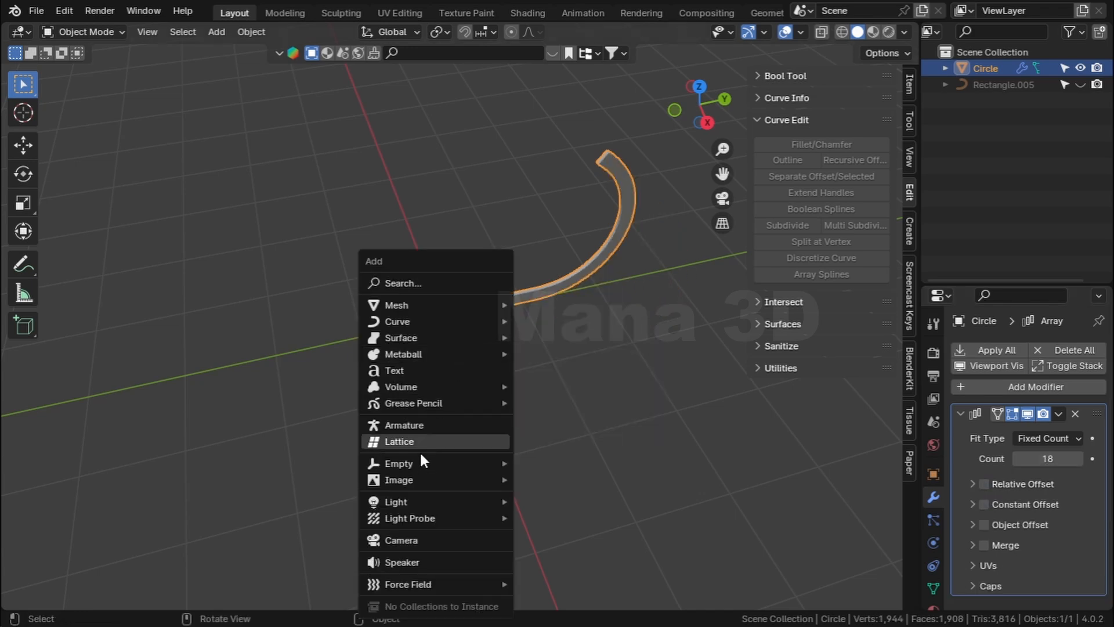
{"action": "mouse_move", "coordinate": [418, 465]}
{"action": "left_click", "coordinate": [575, 462]}
Enable Object Offset in the strip's Array modifier and assign the empty at the origin as its offset object.
{"action": "left_click", "coordinate": [539, 285]}
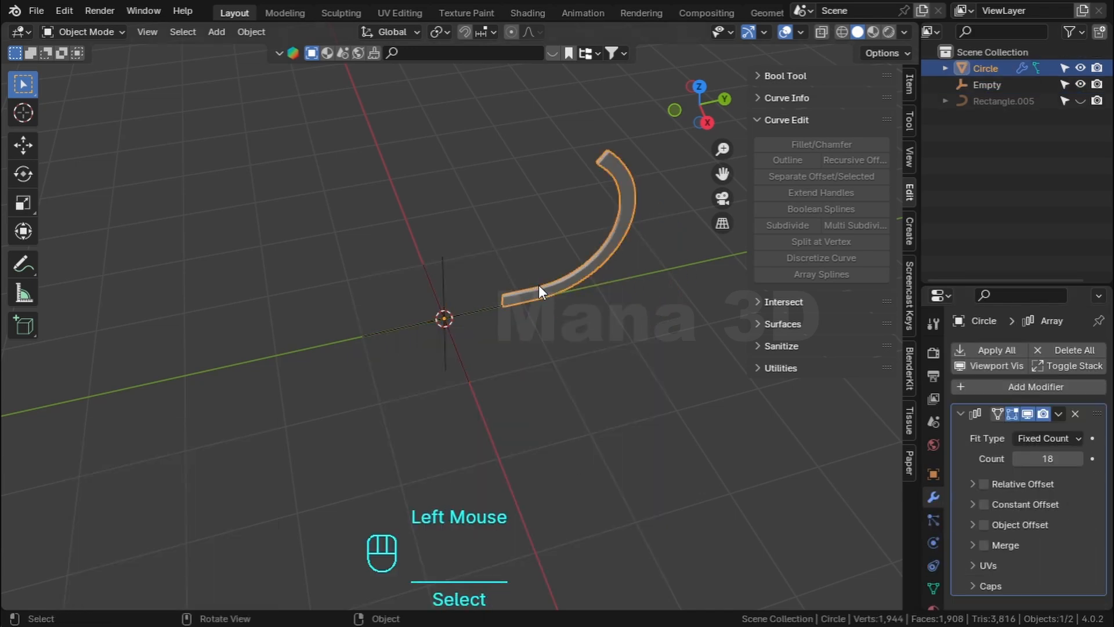
{"action": "left_click", "coordinate": [973, 525]}
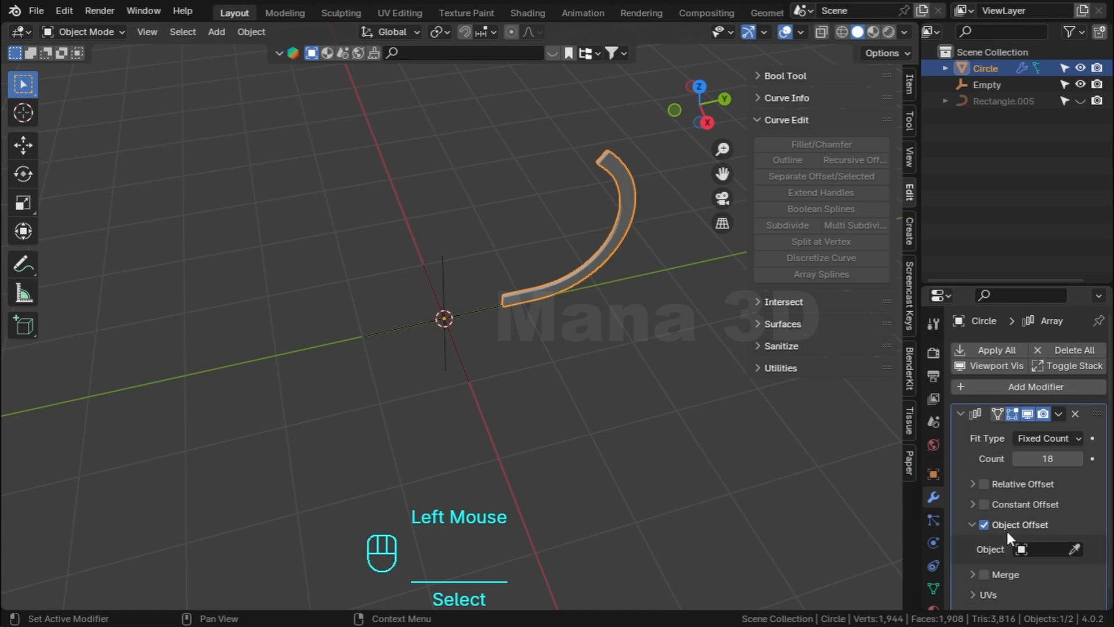
{"action": "left_click", "coordinate": [1074, 547]}
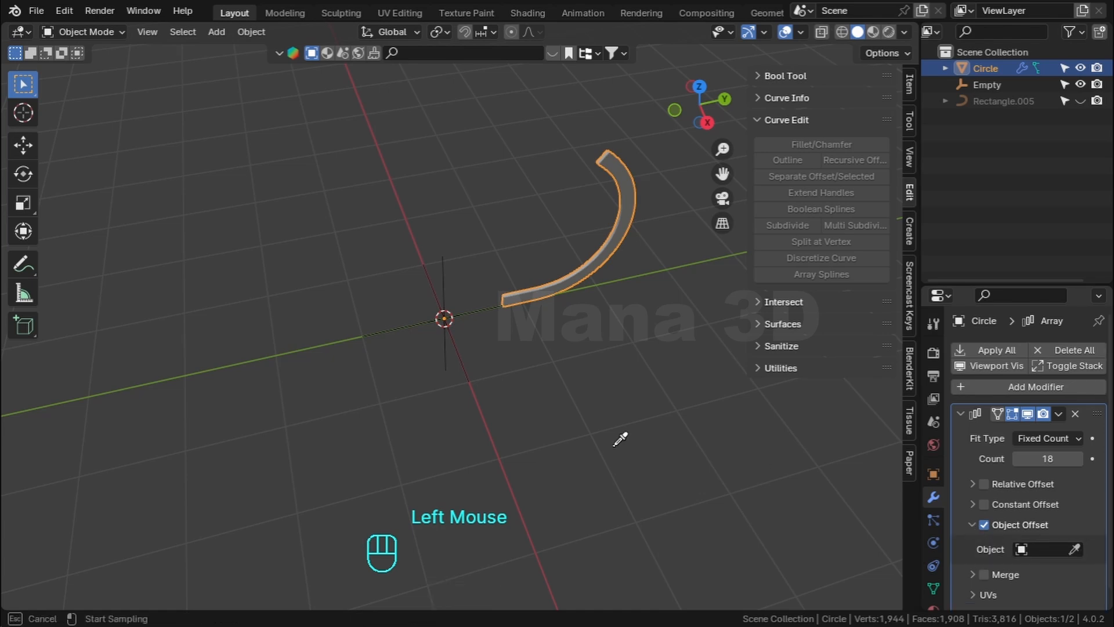
{"action": "left_click", "coordinate": [445, 315]}
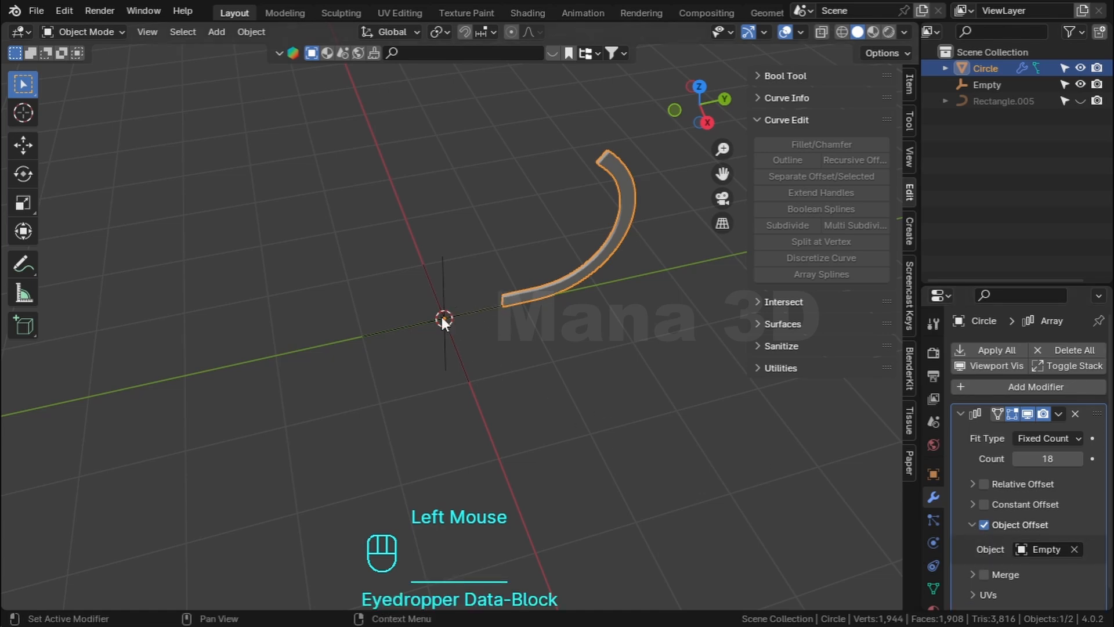
In top view, rotate the empty slightly counter-clockwise about Z so the strip copies fan out around the origin.
{"action": "left_click", "coordinate": [700, 95]}
{"action": "scroll", "coordinate": [546, 366], "scroll_direction": "up", "scroll_amount": 3}
{"action": "left_click", "coordinate": [524, 337]}
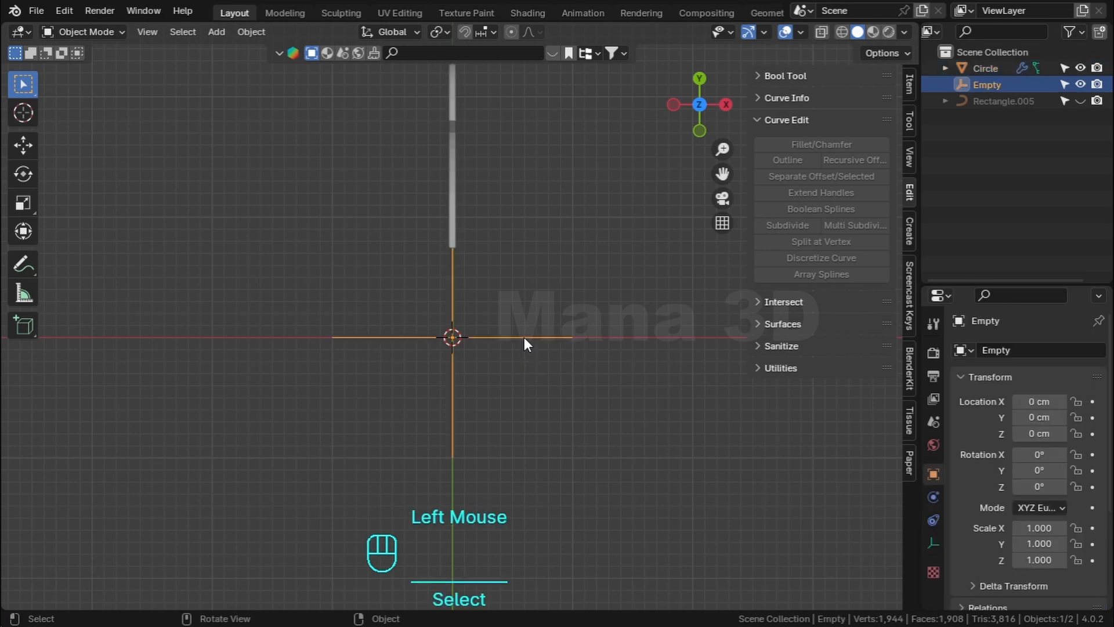
{"action": "middle_click_drag", "start_coordinate": [599, 350], "coordinate": [608, 410], "text": "shift"}
{"action": "key", "text": "r"}
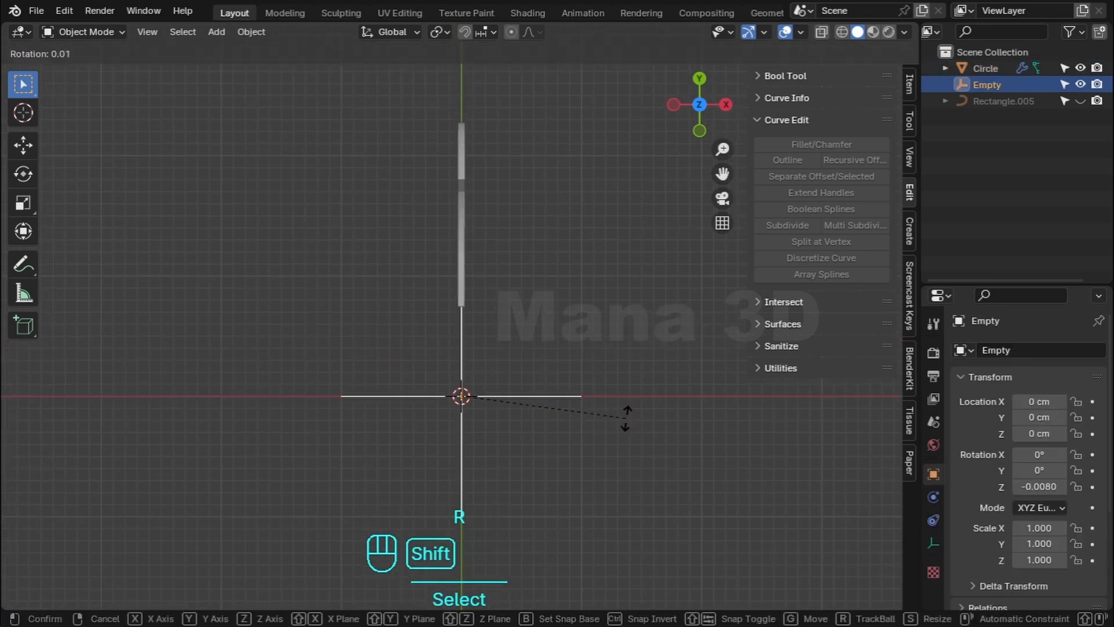
{"action": "left_click", "coordinate": [443, 355]}
Move the strip's whole mesh along negative Y in Edit Mode, bringing the fan's inner ends closer to the origin.
{"action": "left_click", "coordinate": [458, 284]}
{"action": "key", "text": "Tab"}
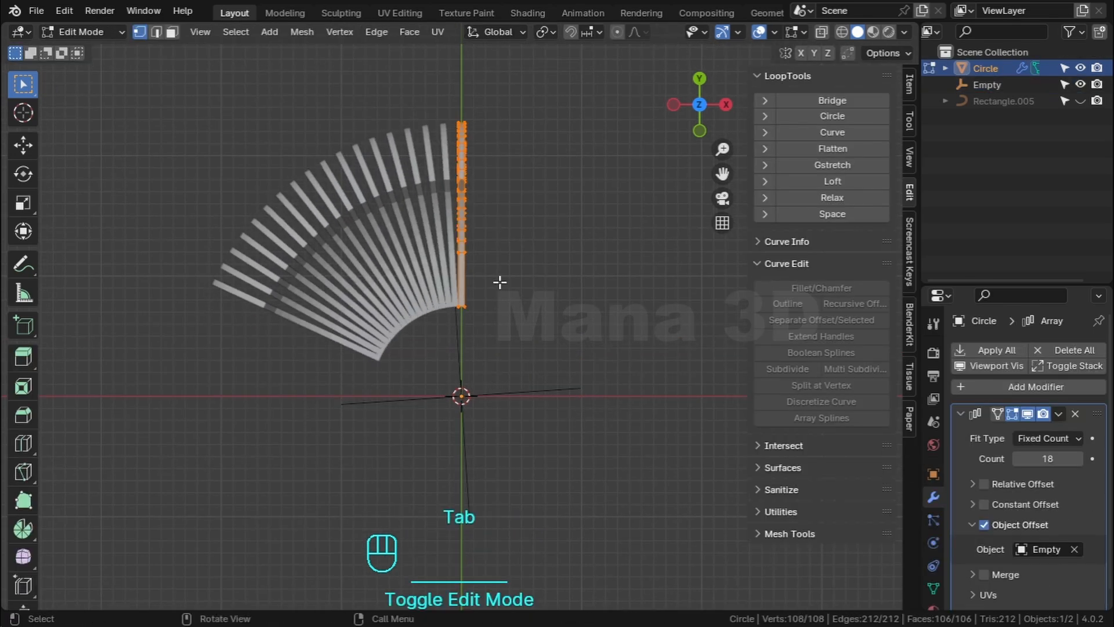
{"action": "scroll", "coordinate": [499, 283], "scroll_direction": "up", "scroll_amount": 1}
{"action": "key", "text": "g"}
{"action": "key", "text": "y"}
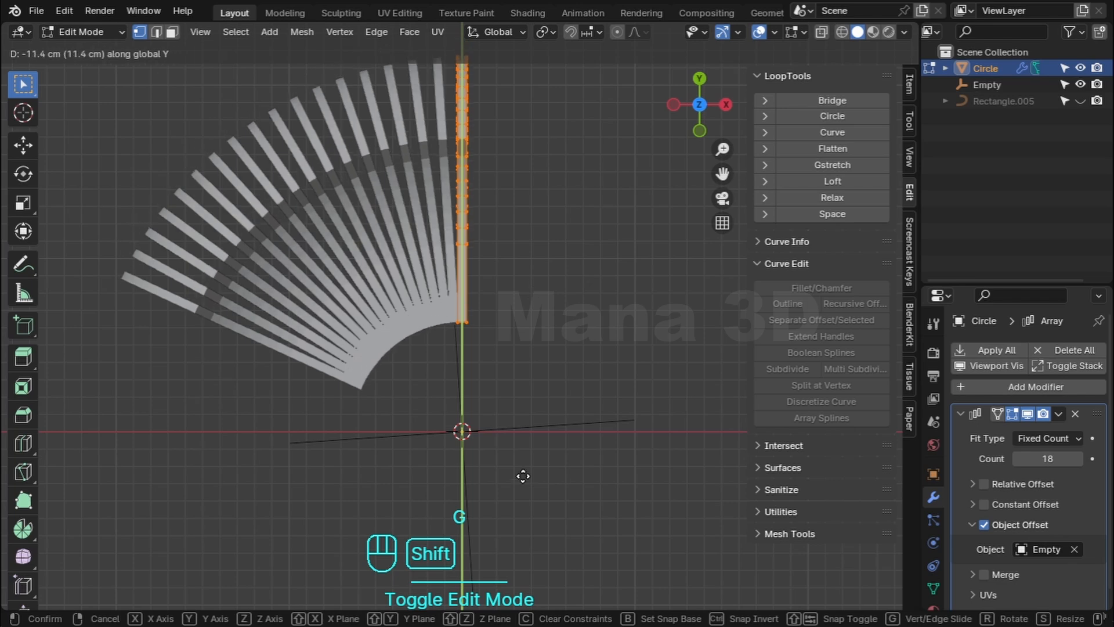
{"action": "left_click", "coordinate": [530, 597]}
{"action": "key", "text": "Tab"}
Rotate the empty to about 5.44° around Z and raise the strip's array count to 34.
{"action": "left_click", "coordinate": [569, 431]}
{"action": "key", "text": "r"}
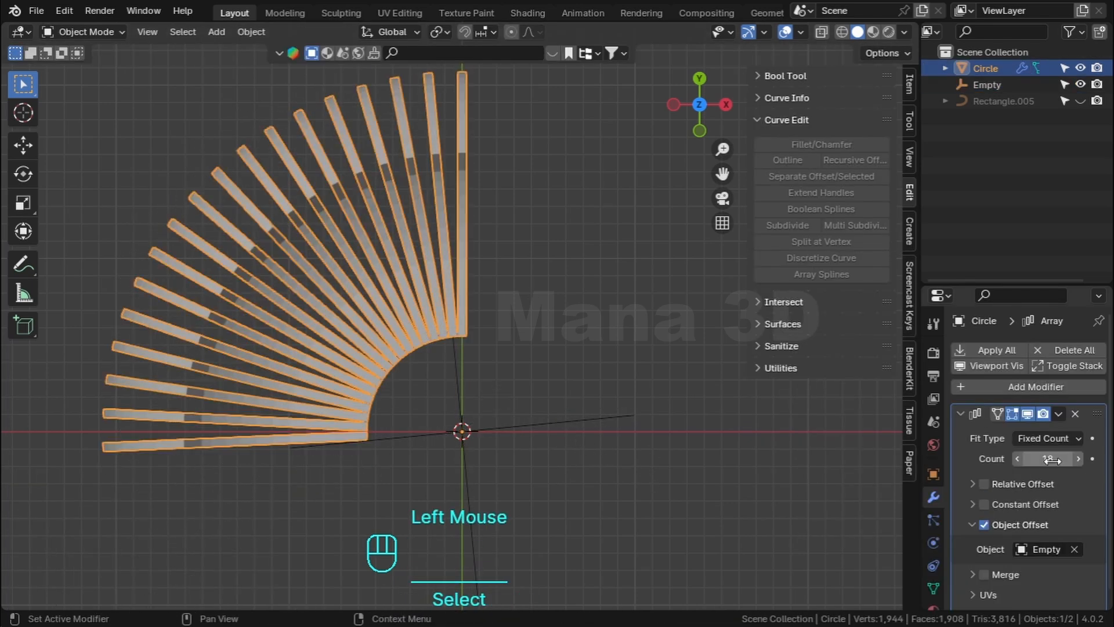
{"action": "left_click_drag", "start_coordinate": [1047, 459], "coordinate": [1085, 458], "text": "shift"}
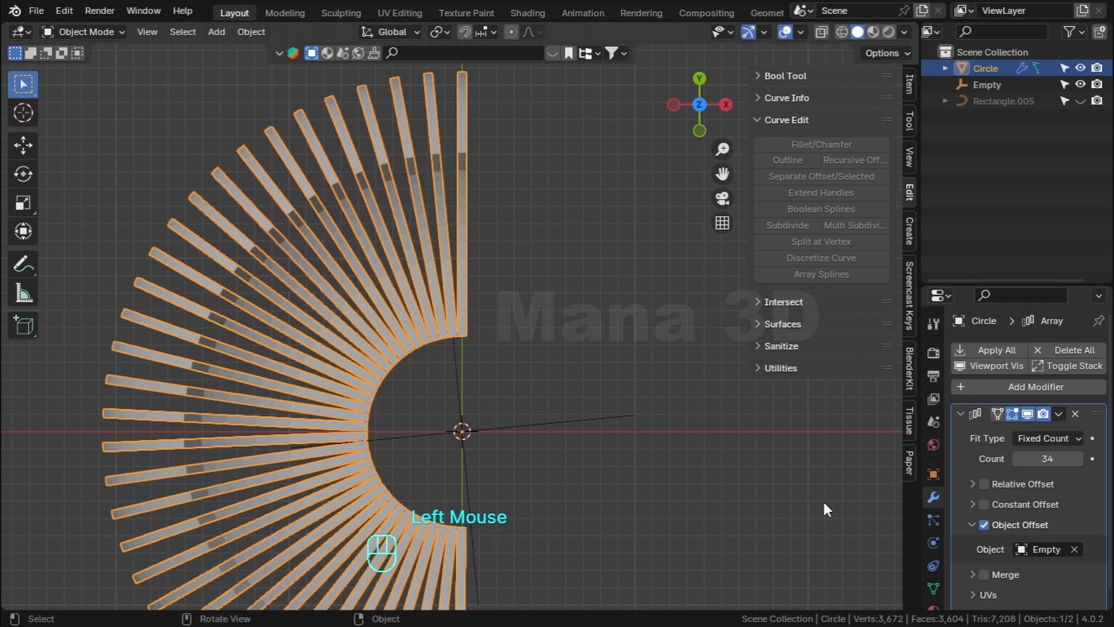
Fine-tune the empty's Z rotation to 5.4553° so the final strip copy is centred on the Y axis.
{"action": "key", "text": "shift+b"}
{"action": "left_click_drag", "start_coordinate": [445, 509], "coordinate": [491, 550]}
{"action": "left_click", "coordinate": [518, 345]}
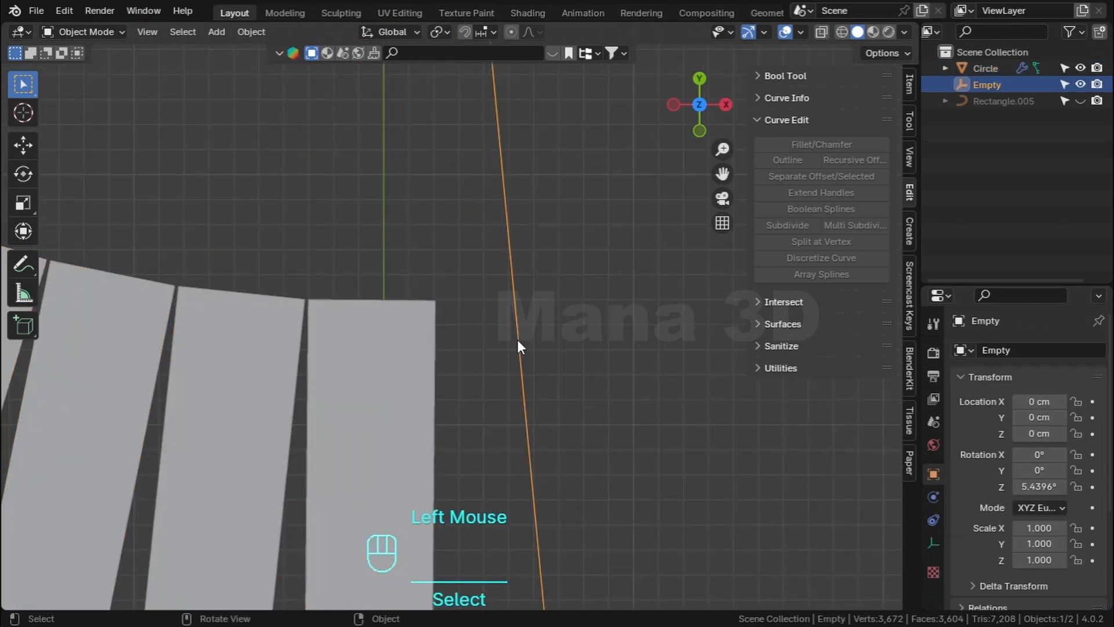
{"action": "key", "text": "r"}
{"action": "key", "text": "shift"}
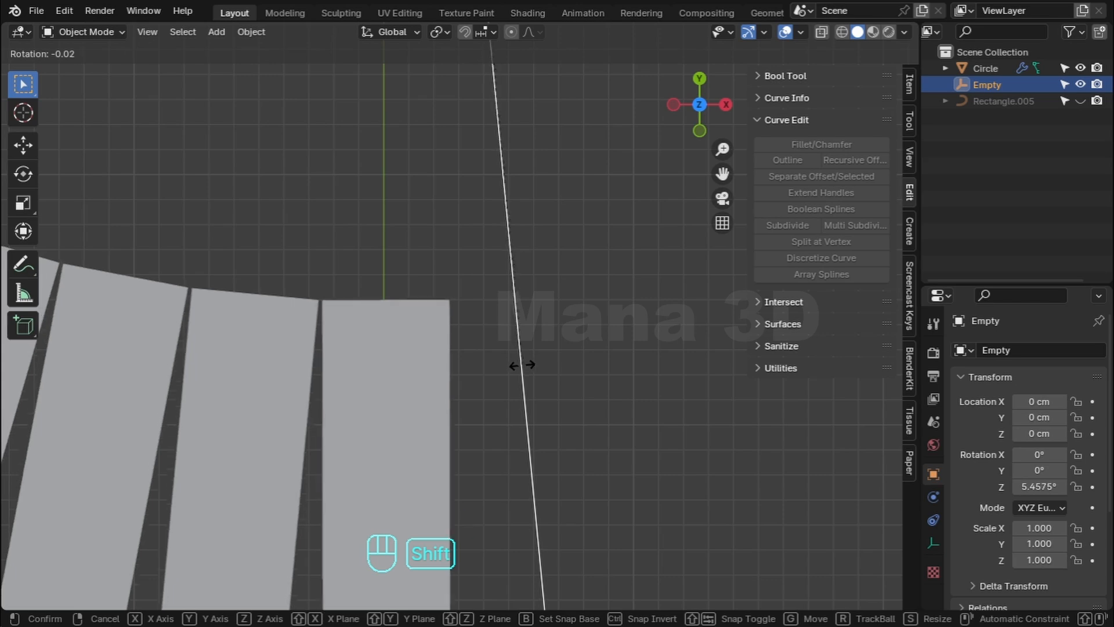
{"action": "left_click", "coordinate": [525, 364]}
Scale the empty along Z to about 0.96 so successive strip copies become gradually lower.
{"action": "scroll", "coordinate": [528, 366], "scroll_direction": "down", "scroll_amount": 5}
{"action": "middle_click_drag", "start_coordinate": [530, 366], "coordinate": [598, 361]}
{"action": "key", "text": "Tab"}
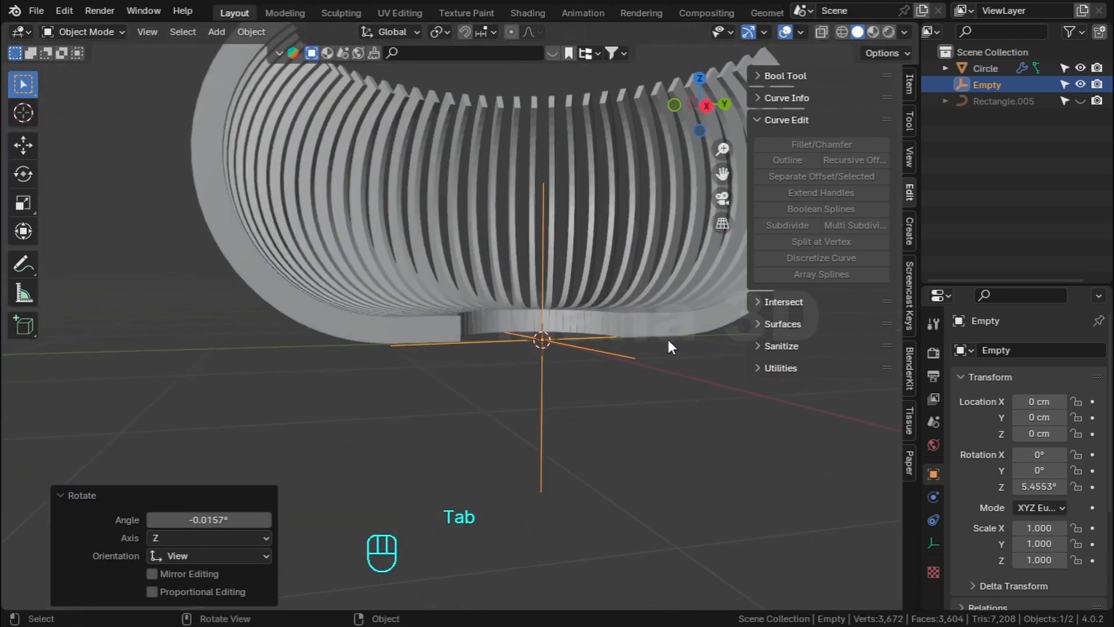
{"action": "left_click", "coordinate": [792, 340]}
{"action": "middle_click_drag", "start_coordinate": [589, 336], "coordinate": [557, 393], "text": "shift"}
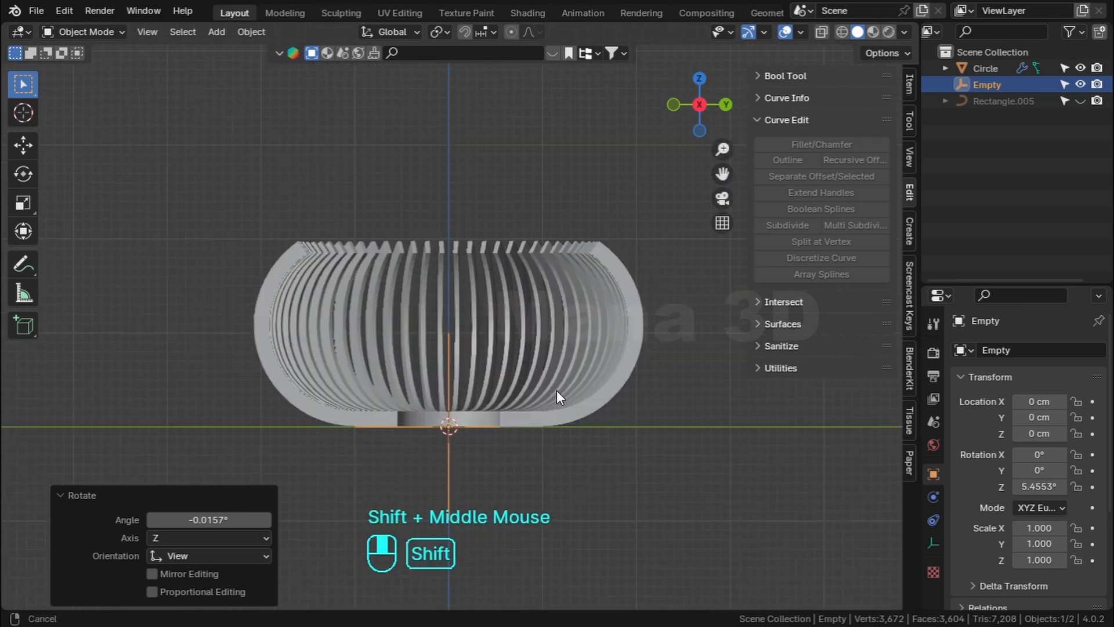
{"action": "scroll", "coordinate": [583, 400], "scroll_direction": "up", "scroll_amount": 3}
{"action": "key", "text": "s"}
{"action": "key", "text": "z"}
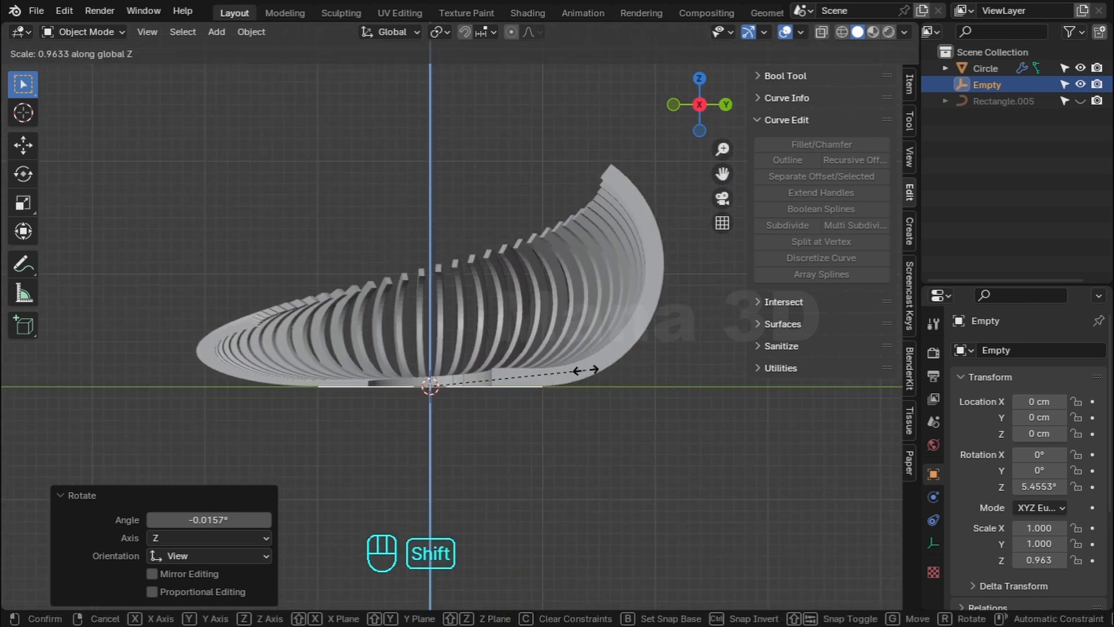
Apply the Array modifier on the strip object.
{"action": "left_click", "coordinate": [523, 278]}
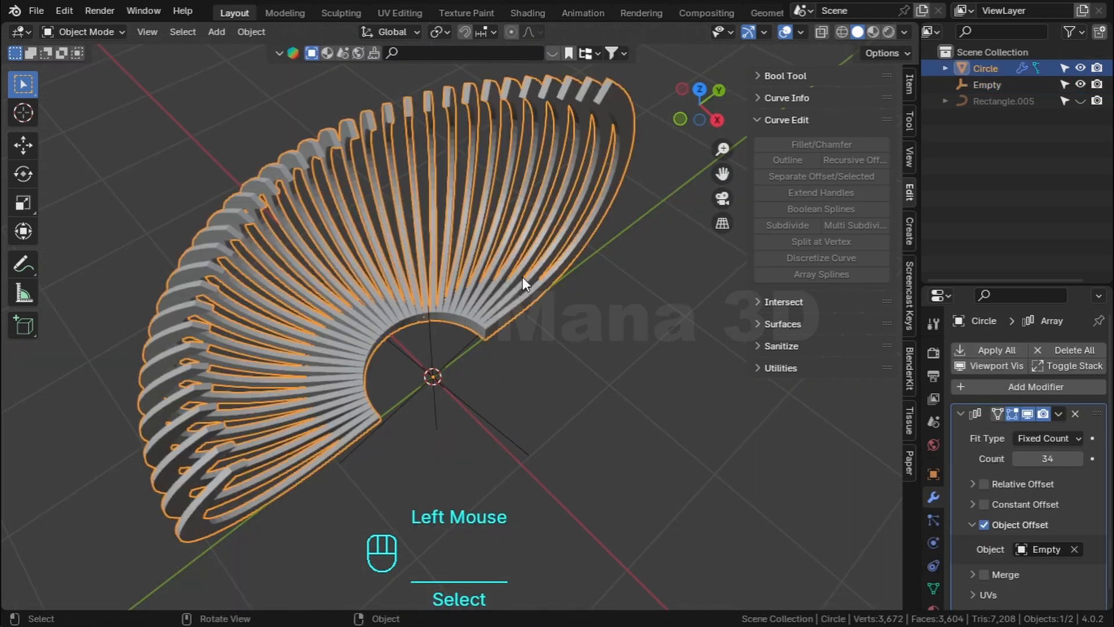
{"action": "left_click", "coordinate": [1054, 413]}
{"action": "left_click", "coordinate": [1019, 431]}
Add a Mirror modifier across the X axis to the half ring of strips.
{"action": "scroll", "coordinate": [1019, 430], "scroll_direction": "up", "scroll_amount": 1}
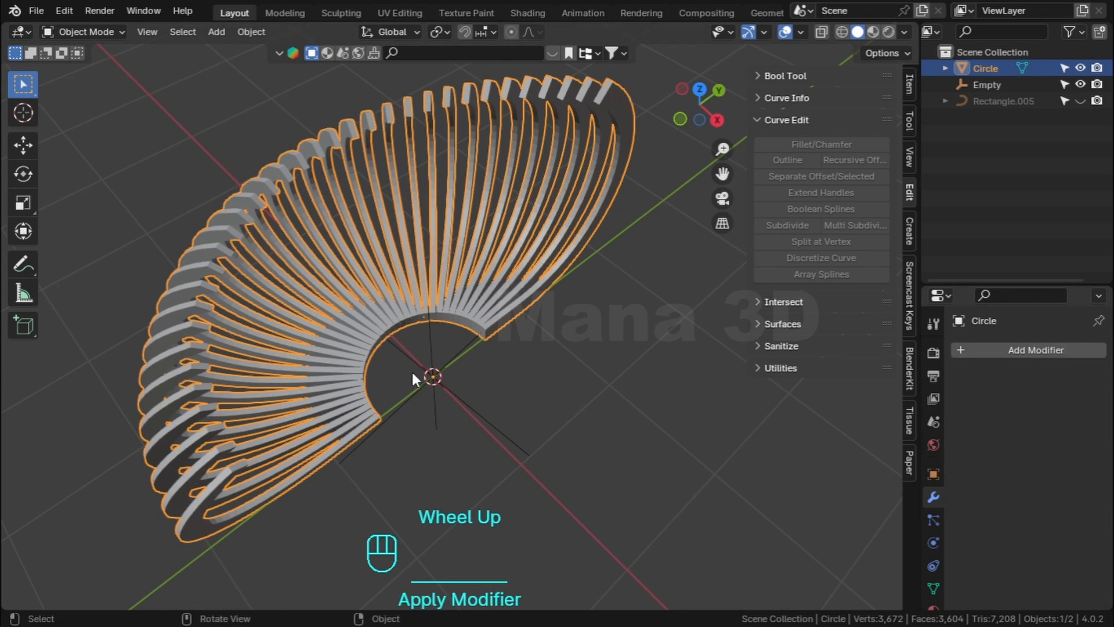
{"action": "middle_click_drag", "start_coordinate": [412, 374], "coordinate": [452, 338]}
{"action": "scroll", "coordinate": [476, 343], "scroll_direction": "down", "scroll_amount": 2}
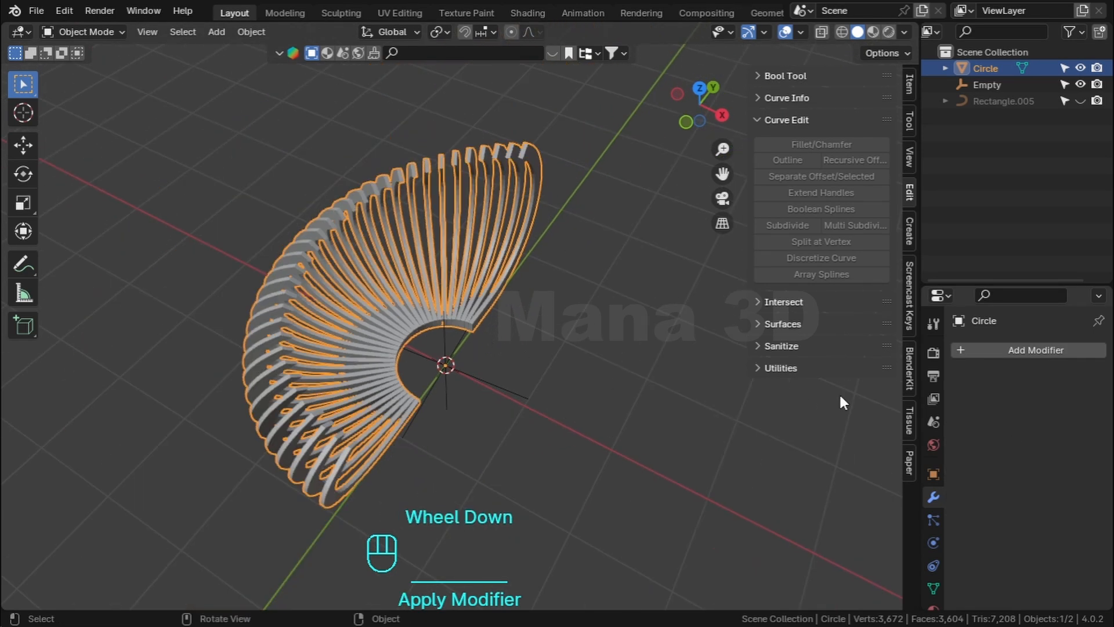
{"action": "left_click", "coordinate": [1017, 349]}
{"action": "left_click", "coordinate": [1017, 351]}
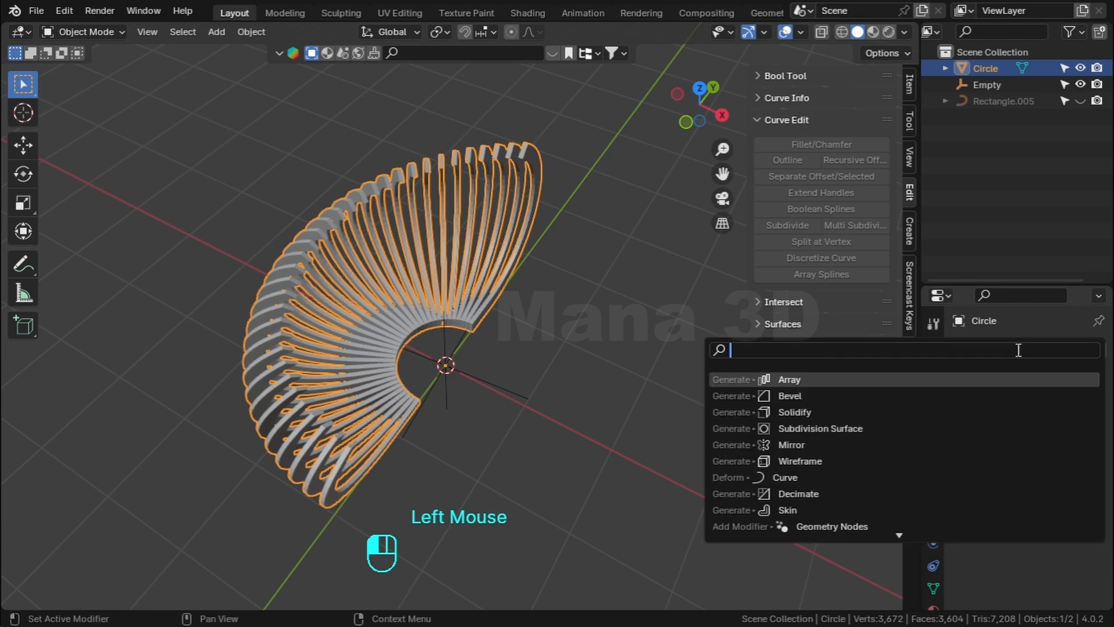
{"action": "type", "text": "m"}
{"action": "left_click", "coordinate": [805, 379]}
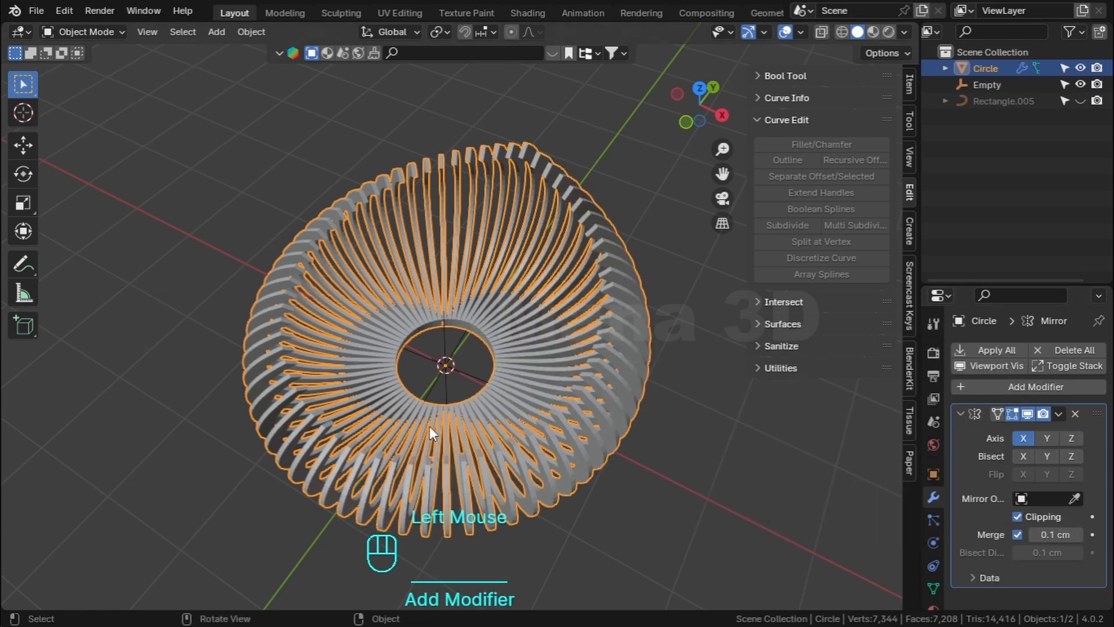
Select the vertices past the mirror plane on the first and last strips and move them along negative X onto the plane.
{"action": "key", "text": "grave"}
{"action": "left_click", "coordinate": [583, 353]}
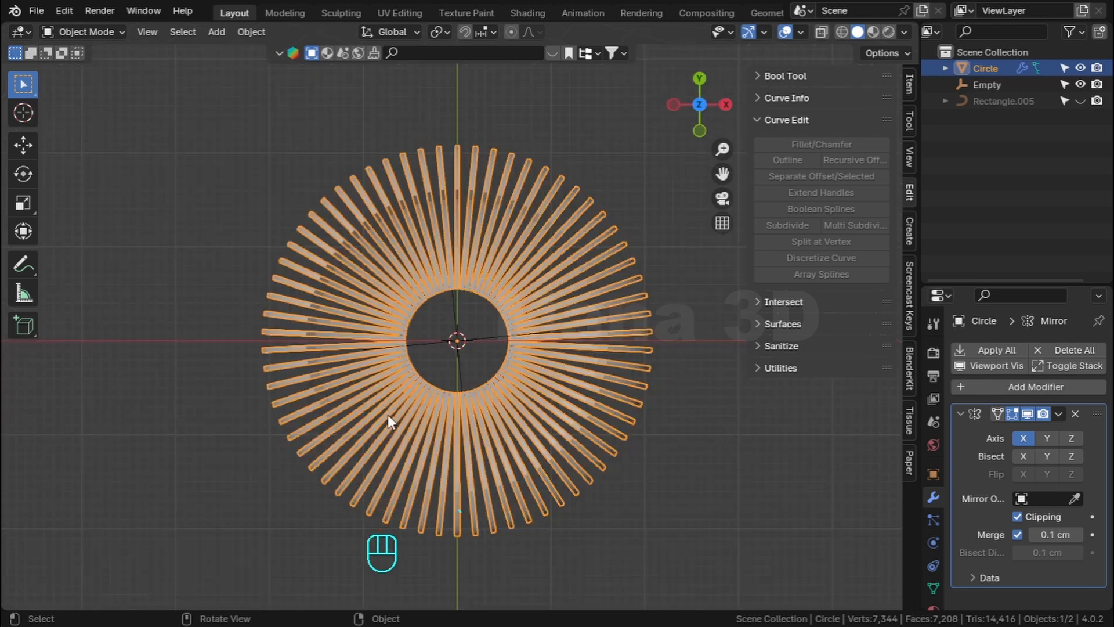
{"action": "key", "text": "Tab"}
{"action": "key", "text": "alt+z"}
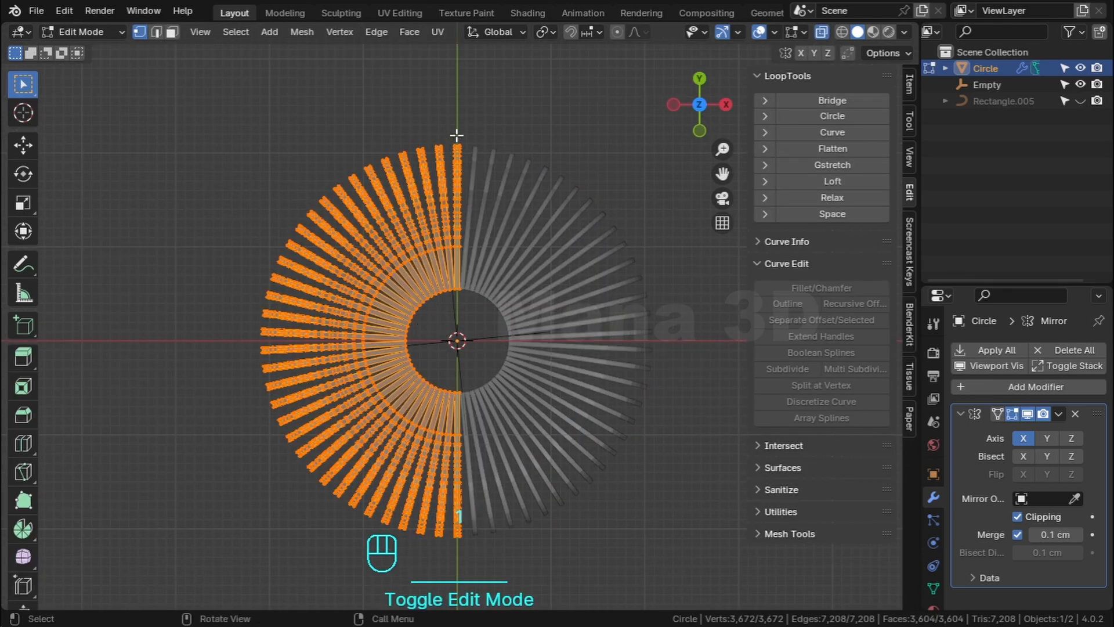
{"action": "left_click_drag", "start_coordinate": [457, 133], "coordinate": [530, 572]}
{"action": "key", "text": "alt+z"}
{"action": "middle_click_drag", "start_coordinate": [562, 540], "coordinate": [520, 269], "text": "shift"}
{"action": "scroll", "coordinate": [515, 319], "scroll_direction": "up", "scroll_amount": 3}
{"action": "scroll", "coordinate": [546, 325], "scroll_direction": "up", "scroll_amount": 1}
{"action": "key", "text": "g"}
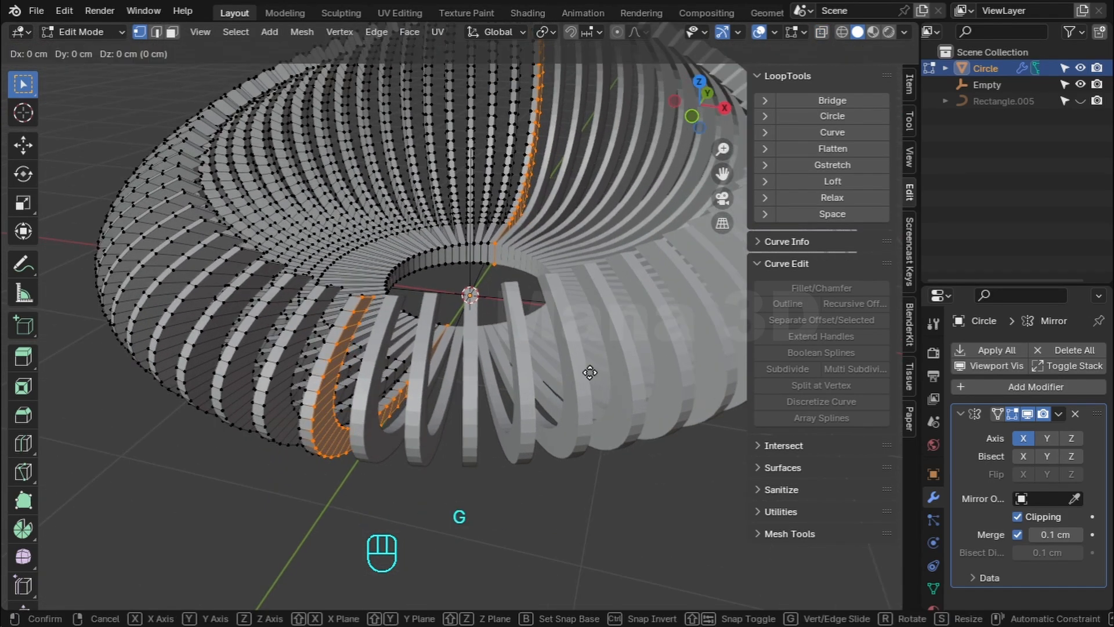
{"action": "key", "text": "x"}
{"action": "left_click", "coordinate": [322, 285]}
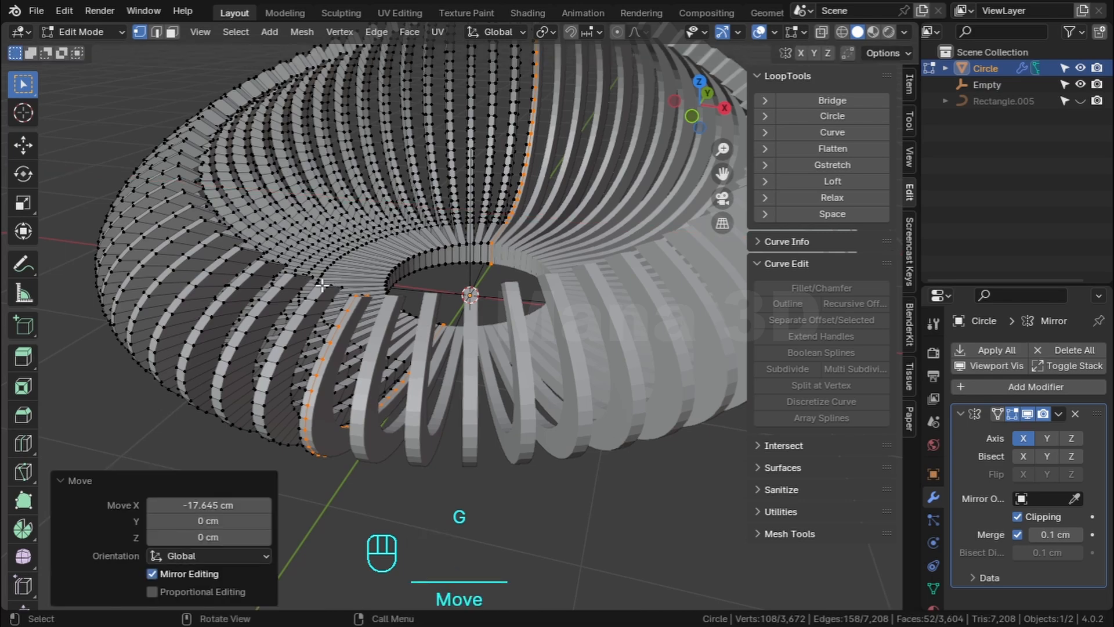
Delete the selected inner side faces of the two centre strips and return to Object Mode with X-ray off.
{"action": "key", "text": "alt+z"}
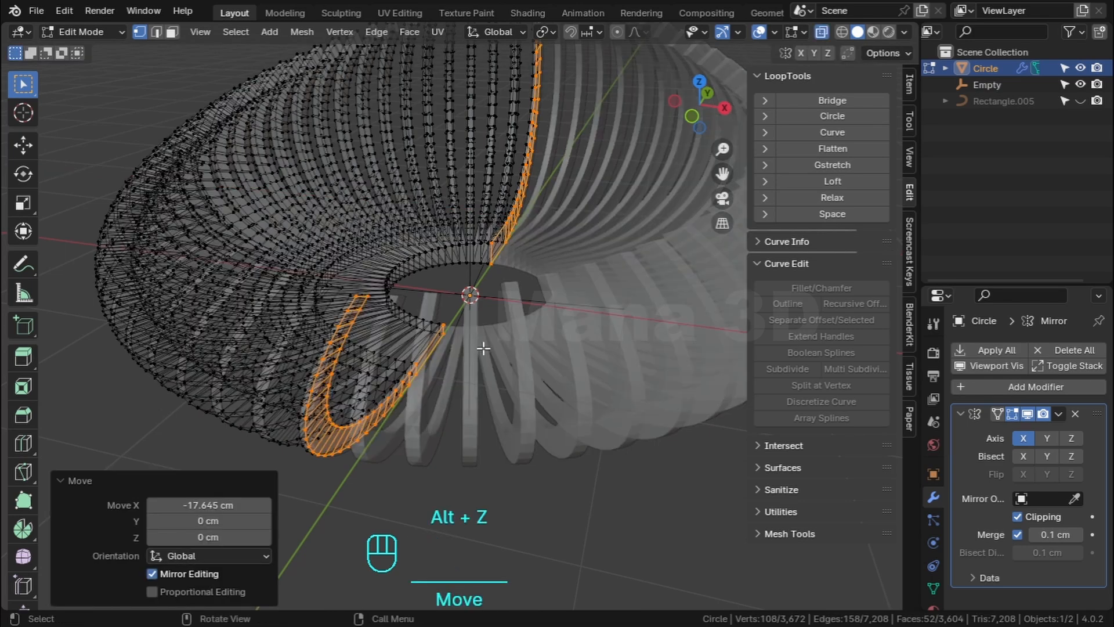
{"action": "key", "text": "3"}
{"action": "key", "text": "x"}
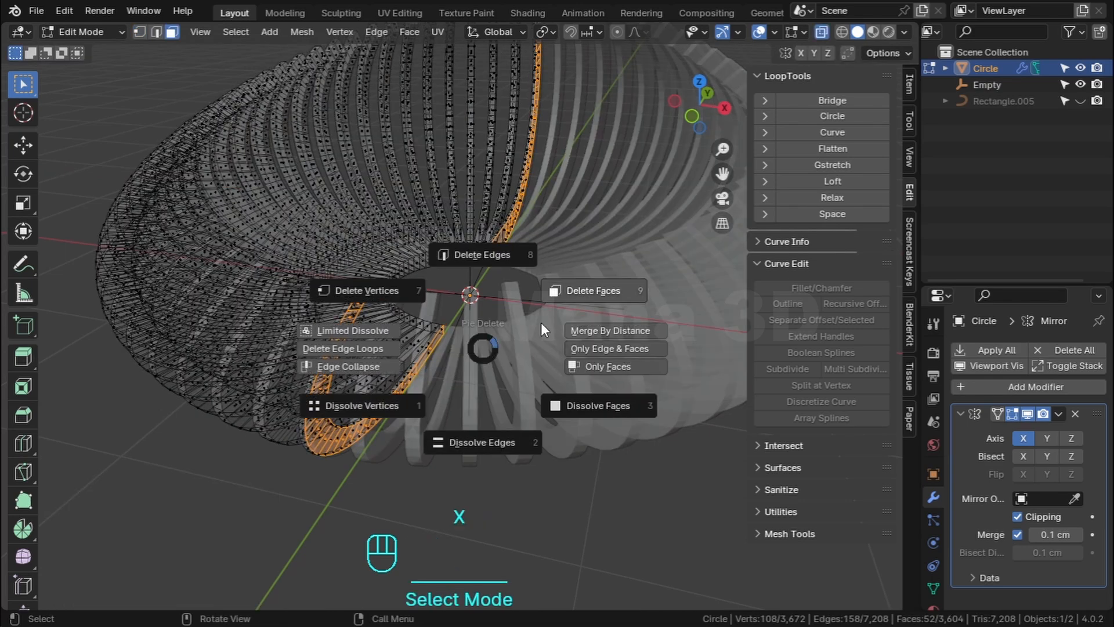
{"action": "left_click", "coordinate": [663, 260]}
{"action": "key", "text": "Tab"}
{"action": "key", "text": "alt+z"}
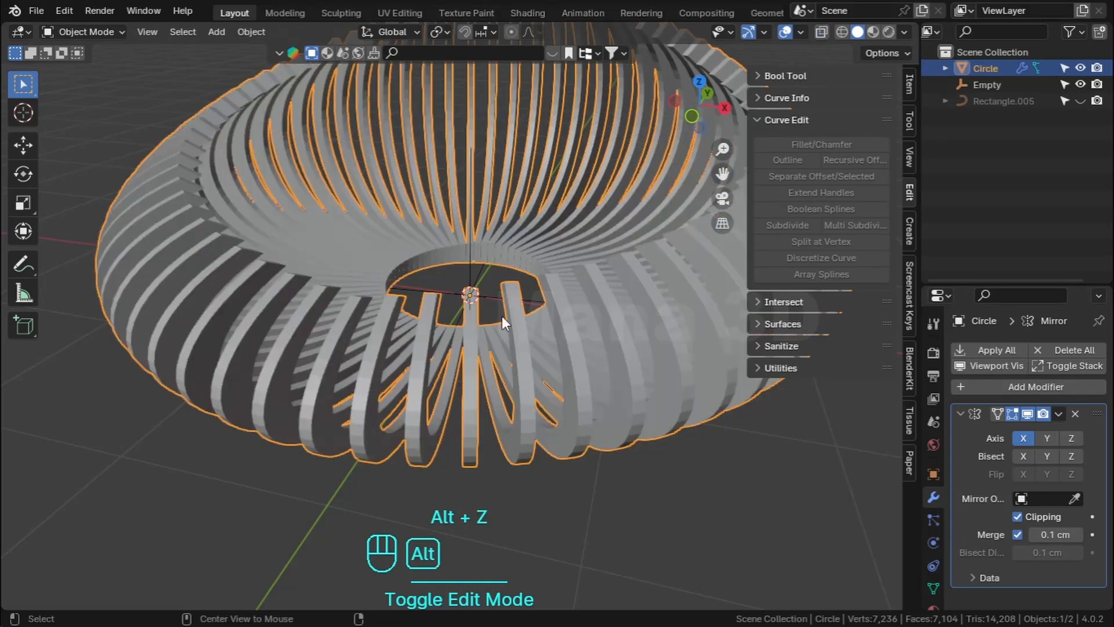
Shade the ring of strips with Auto Smooth at 30°.
{"action": "middle_click_drag", "start_coordinate": [503, 317], "coordinate": [549, 354]}
{"action": "right_click", "coordinate": [535, 364]}
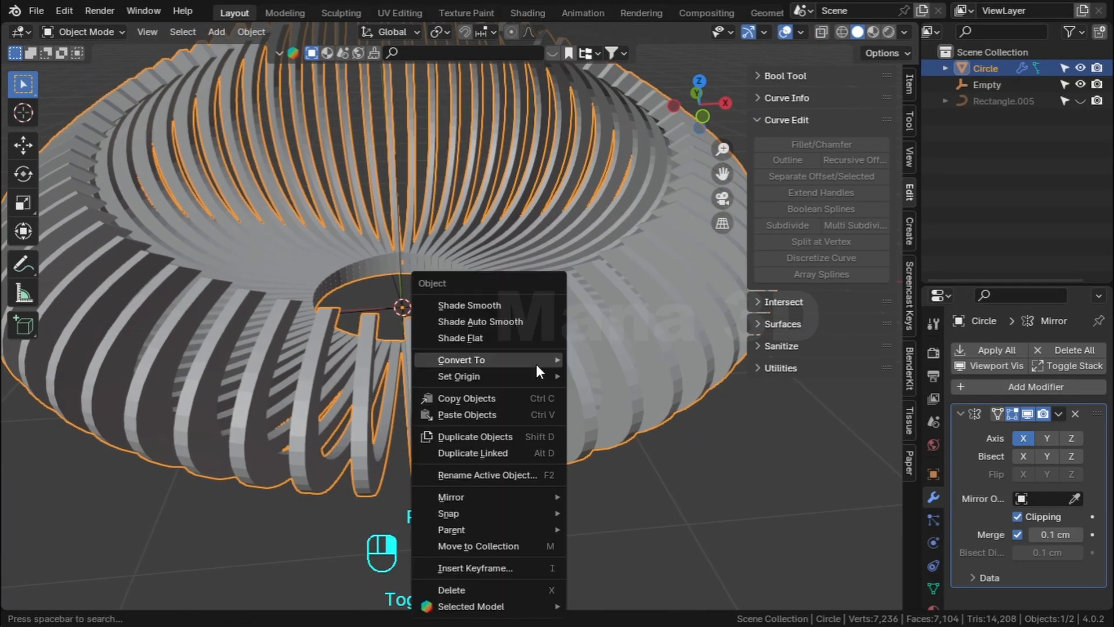
{"action": "left_click", "coordinate": [503, 321]}
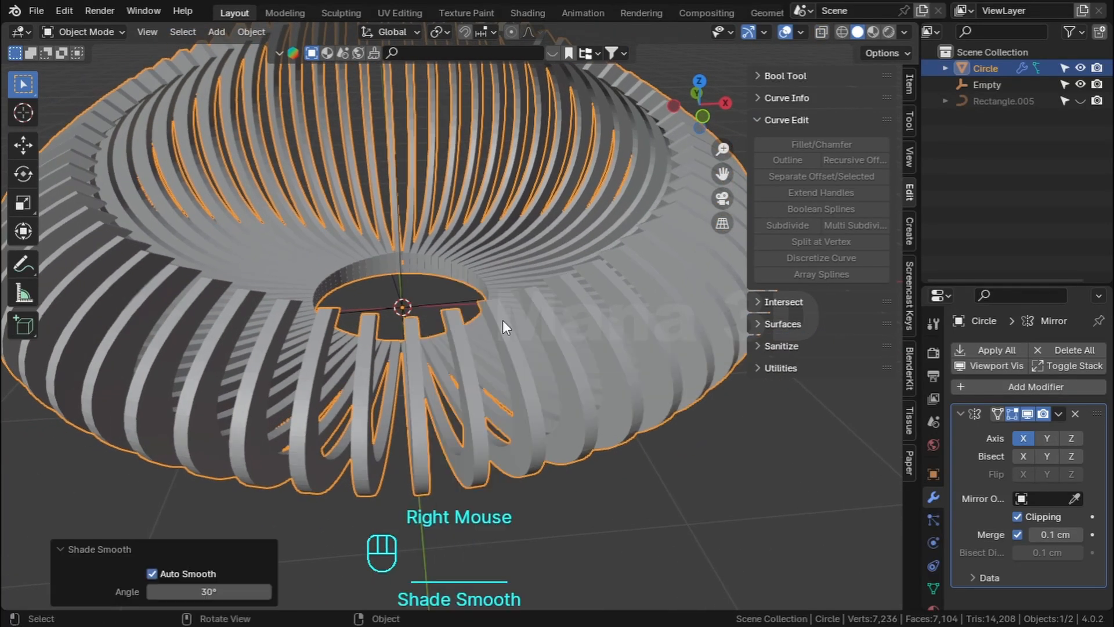
Apply the Mirror modifier on the ring of strips.
{"action": "middle_click_drag", "start_coordinate": [502, 320], "coordinate": [496, 356]}
{"action": "scroll", "coordinate": [485, 320], "scroll_direction": "up", "scroll_amount": 4}
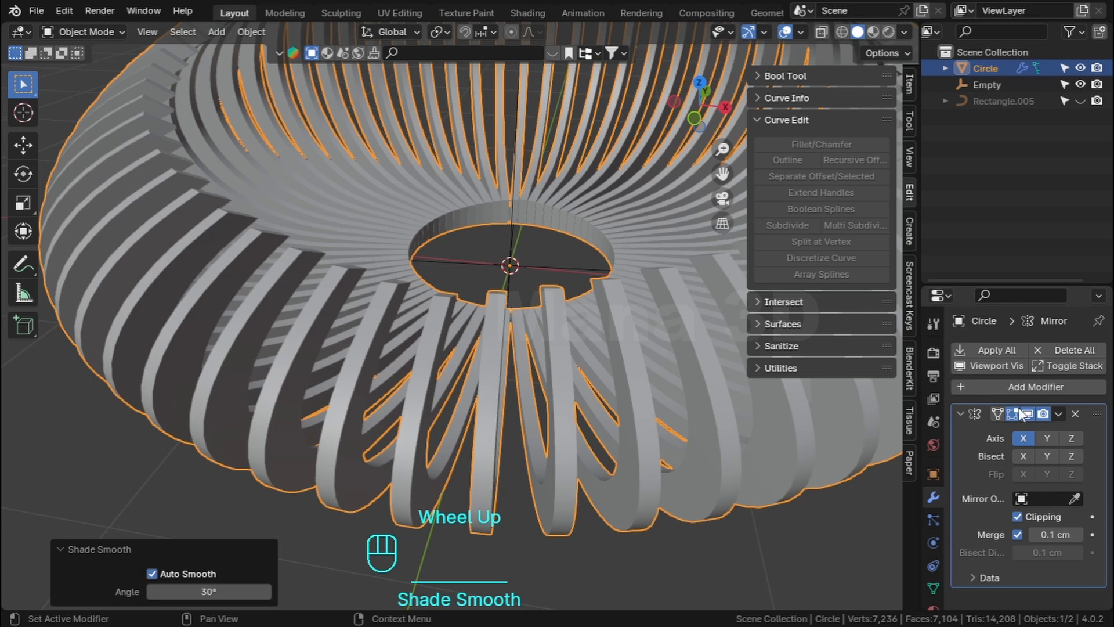
{"action": "left_click", "coordinate": [1059, 413]}
{"action": "left_click", "coordinate": [1017, 430]}
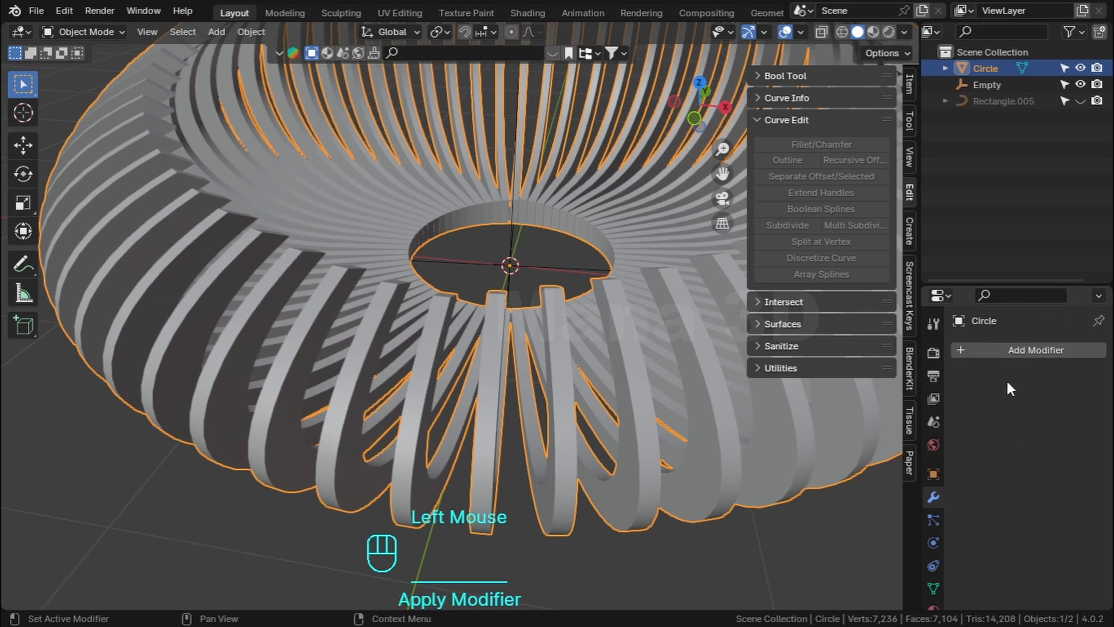
Add a Bevel modifier to the ring of strips with an amount of 1 cm and 2 segments.
{"action": "left_click", "coordinate": [987, 350]}
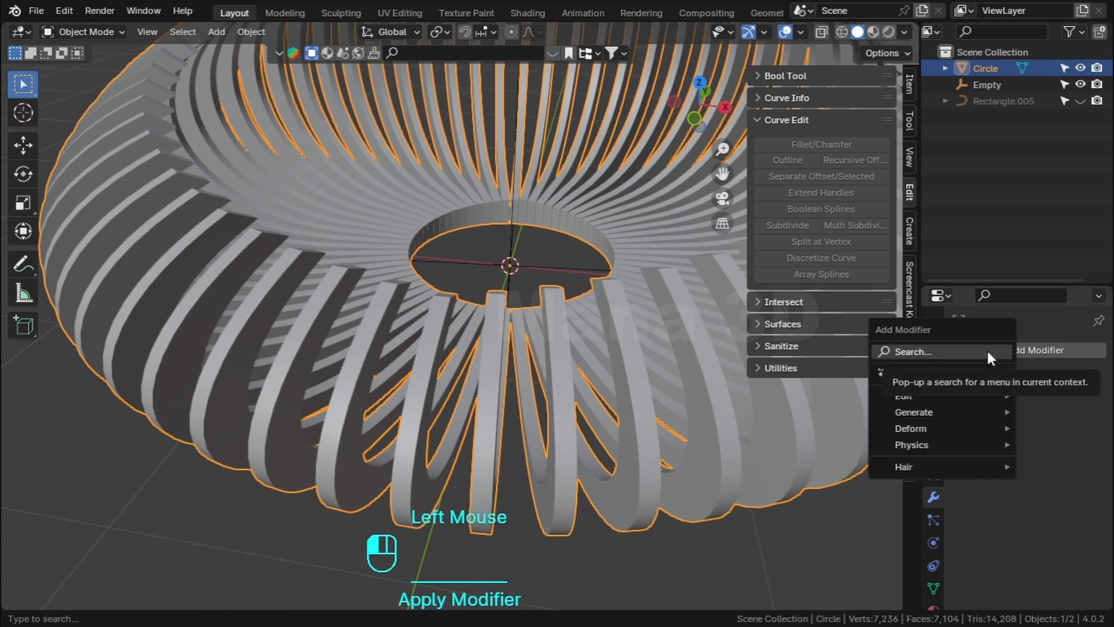
{"action": "left_click", "coordinate": [987, 349]}
{"action": "type", "text": "be"}
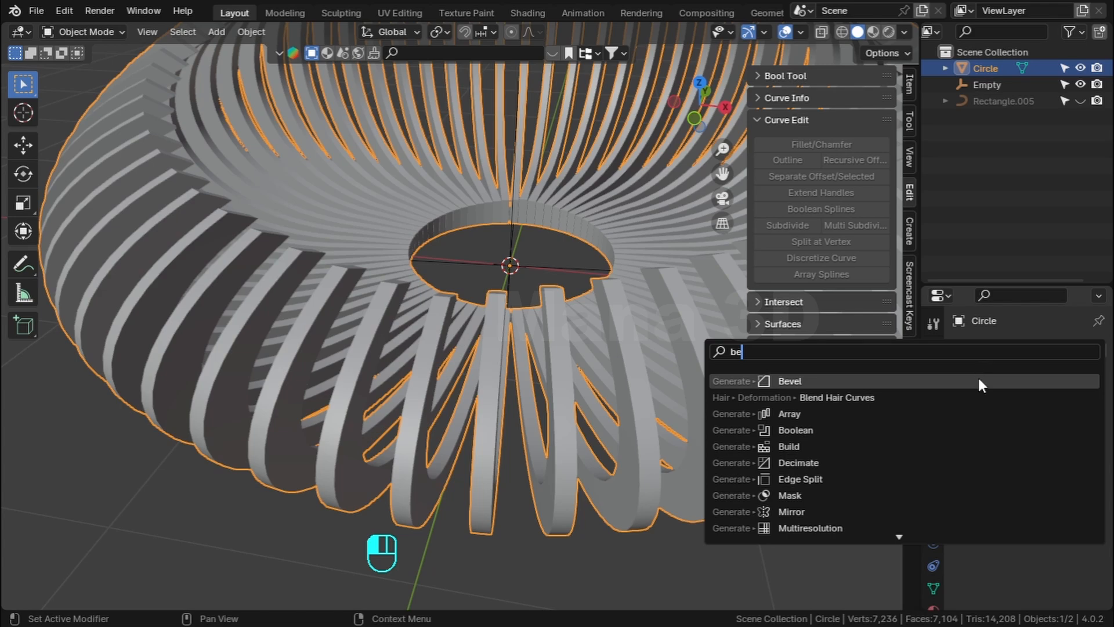
{"action": "left_click", "coordinate": [979, 382]}
{"action": "left_click", "coordinate": [1065, 477]}
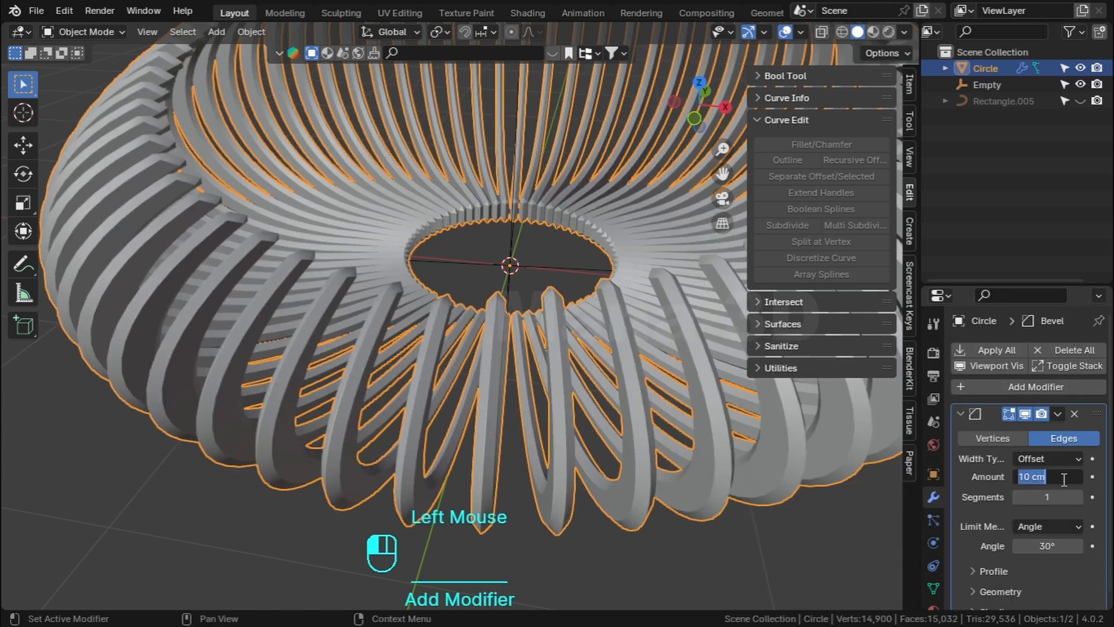
{"action": "key", "text": "Return"}
{"action": "left_click", "coordinate": [1078, 497]}
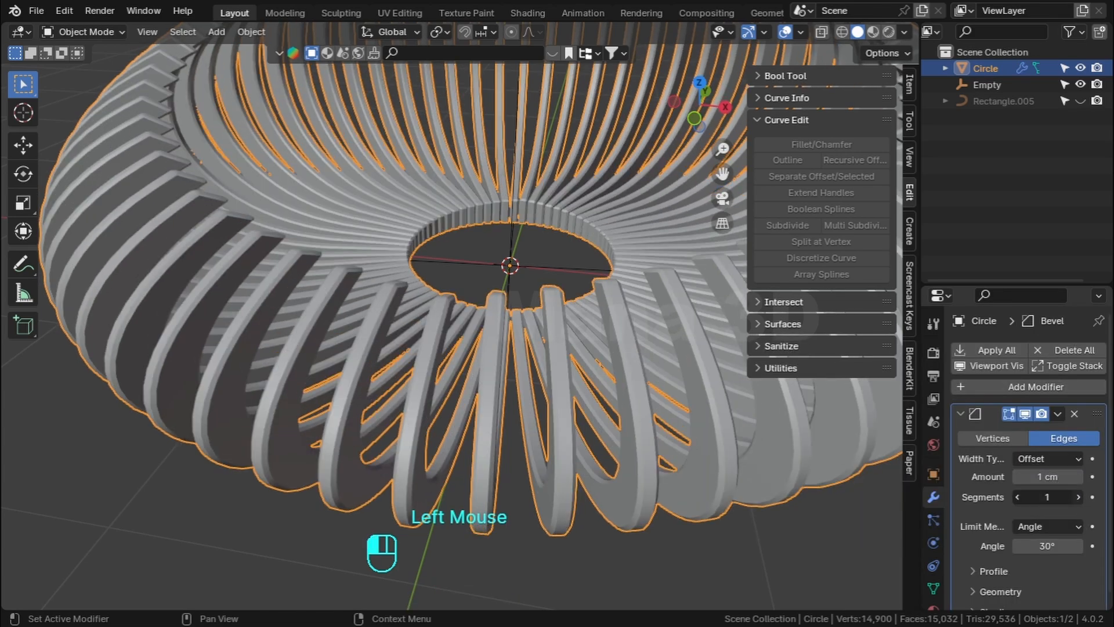
Enable Harden Normals on the ring's bevel and apply the Bevel modifier.
{"action": "scroll", "coordinate": [1081, 498], "scroll_direction": "down", "scroll_amount": 1}
{"action": "scroll", "coordinate": [994, 601], "scroll_direction": "down", "scroll_amount": 4}
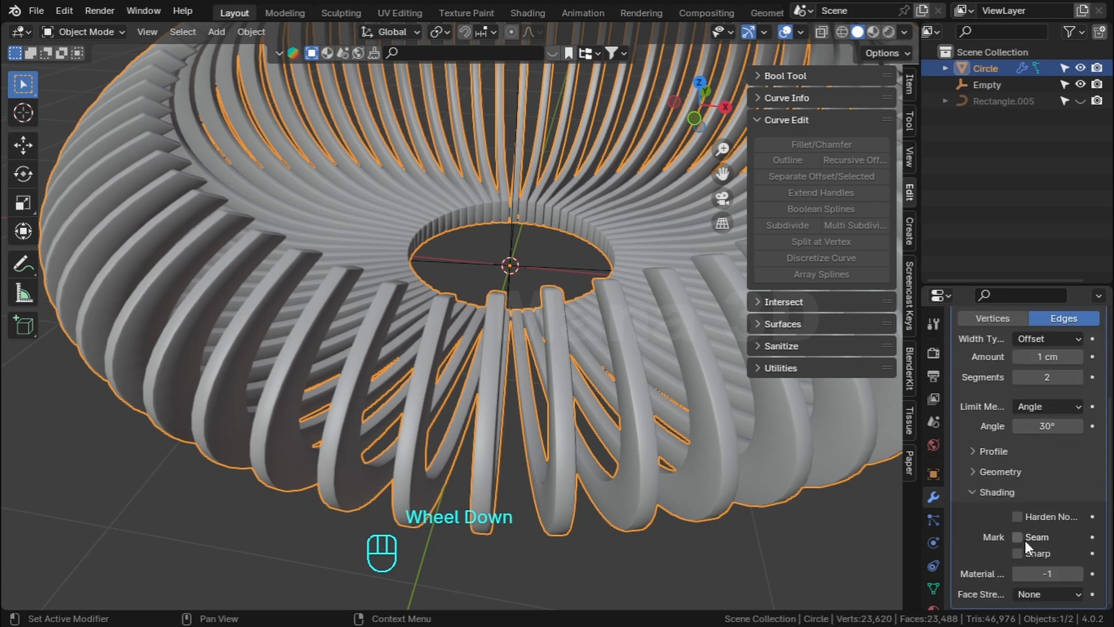
{"action": "left_click", "coordinate": [1031, 518]}
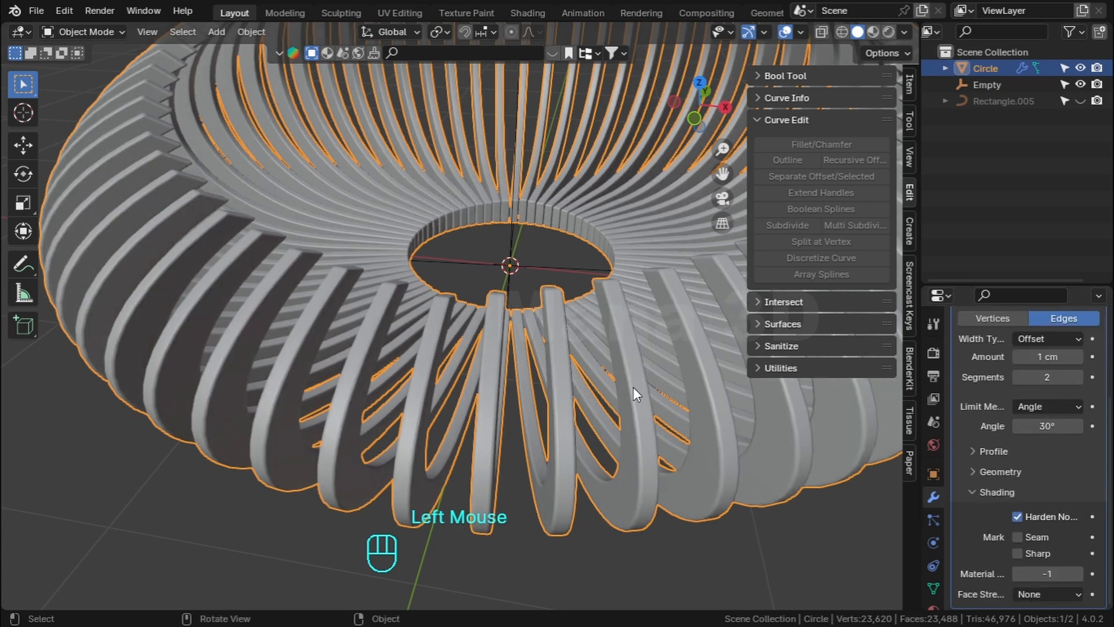
{"action": "scroll", "coordinate": [621, 354], "scroll_direction": "down", "scroll_amount": 5}
{"action": "left_click", "coordinate": [1021, 411]}
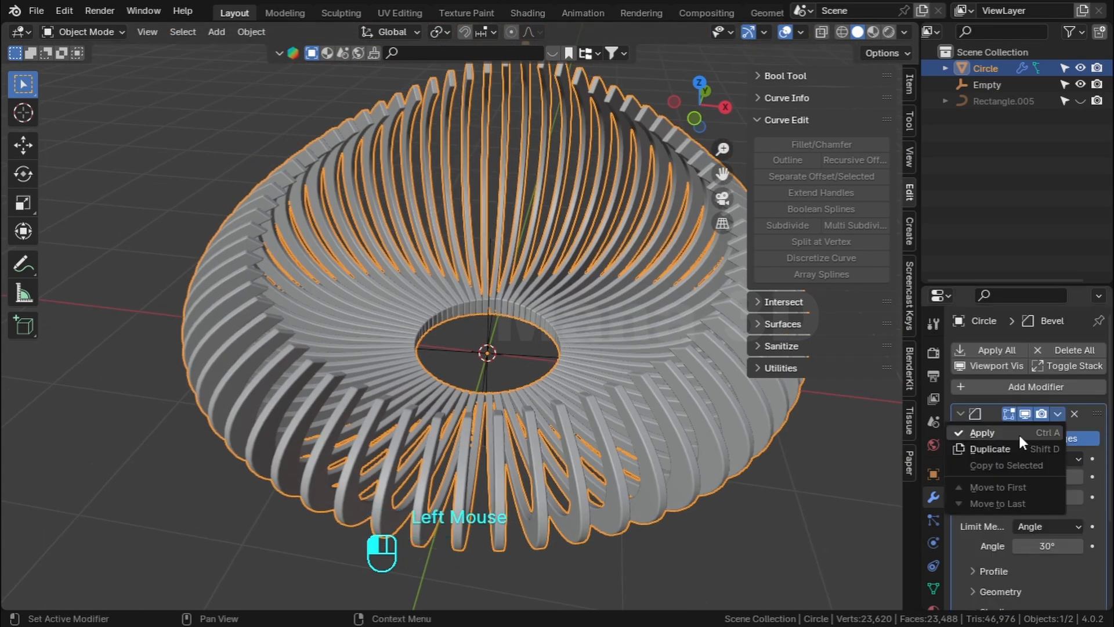
{"action": "left_click", "coordinate": [1018, 433]}
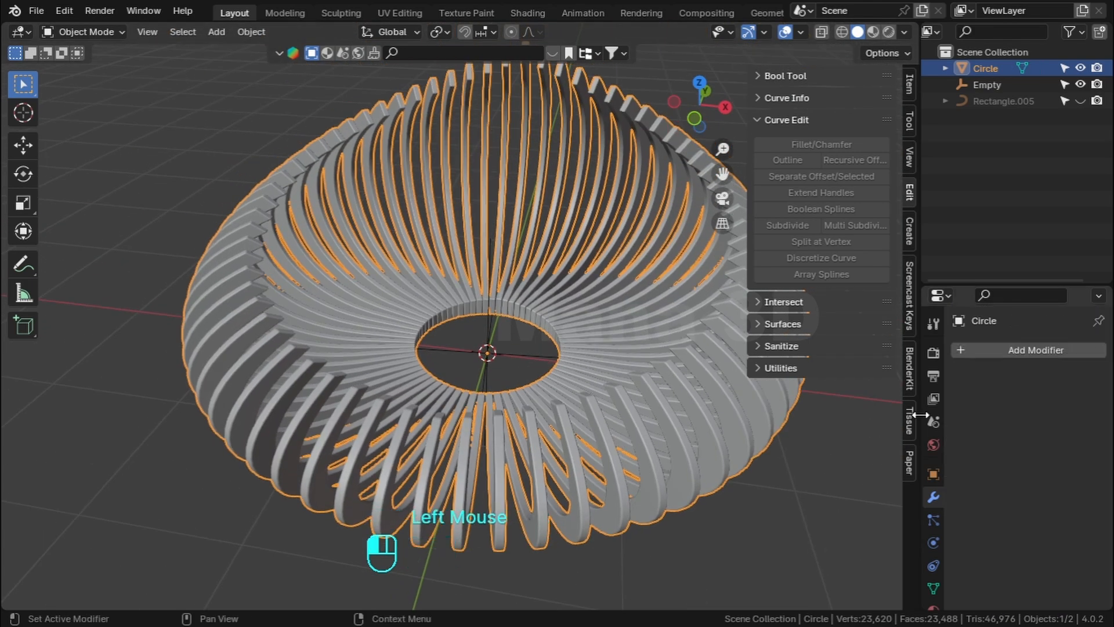
Add a cylinder mesh at the centre of the ring of strips.
{"action": "key", "text": "shift+a"}
{"action": "mouse_move", "coordinate": [522, 197]}
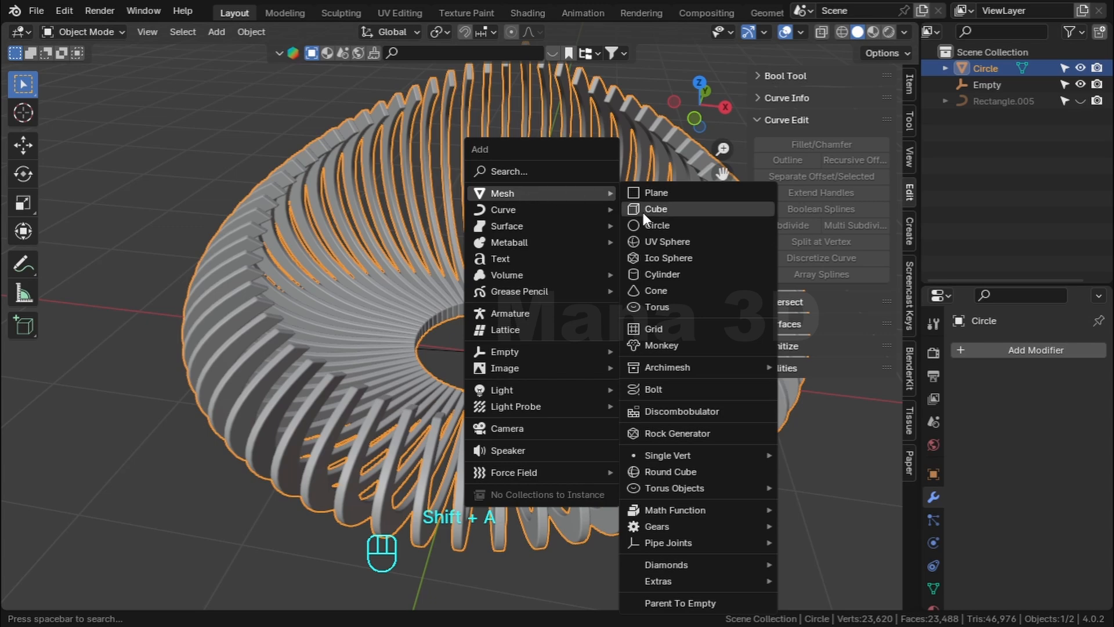
{"action": "left_click", "coordinate": [670, 274]}
{"action": "scroll", "coordinate": [538, 374], "scroll_direction": "down", "scroll_amount": 3}
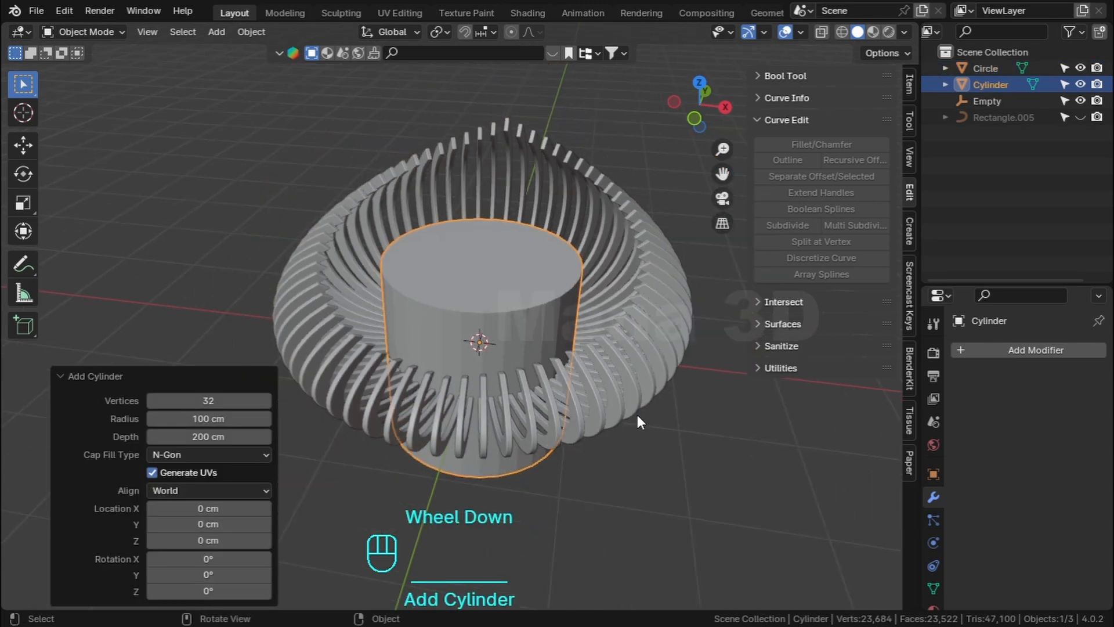
In Edit Mode, scale the cylinder to about 0.555 in X and Y only, keeping its height, to fit the ring's central hole.
{"action": "key", "text": "grave"}
{"action": "left_click", "coordinate": [632, 291]}
{"action": "middle_click_drag", "start_coordinate": [632, 286], "coordinate": [629, 428], "text": "shift"}
{"action": "key", "text": "Tab"}
{"action": "key", "text": "s"}
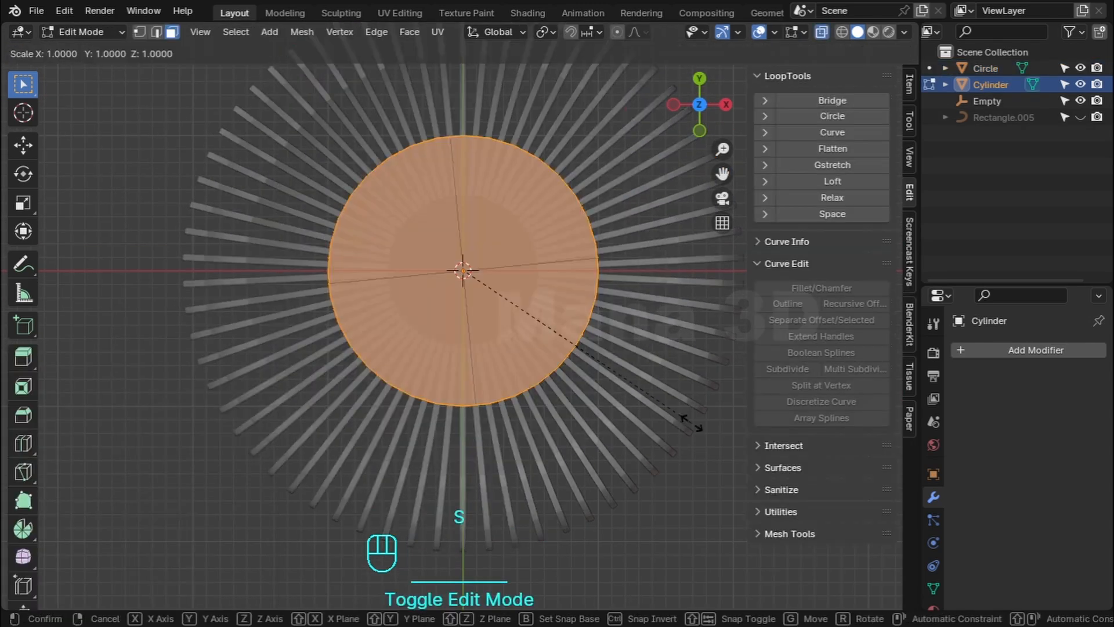
{"action": "key", "text": "shift+z"}
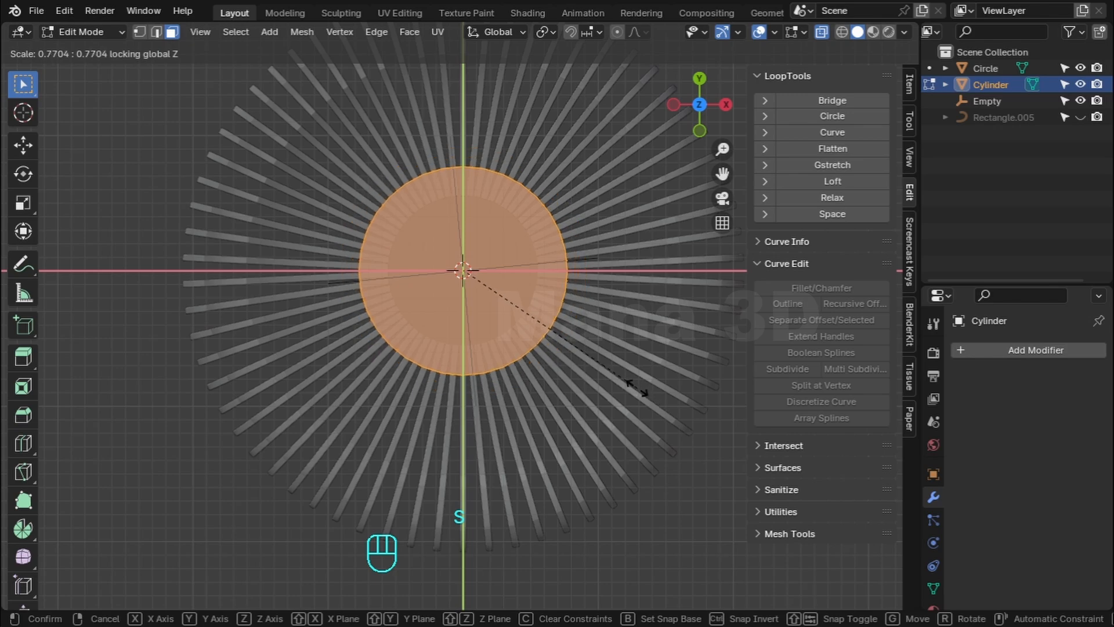
{"action": "left_click", "coordinate": [585, 359]}
From the front view with X-ray on, move the cylinder's bottom face up along Z to the base of the strips.
{"action": "middle_click_drag", "start_coordinate": [585, 359], "coordinate": [540, 240]}
{"action": "key", "text": "grave"}
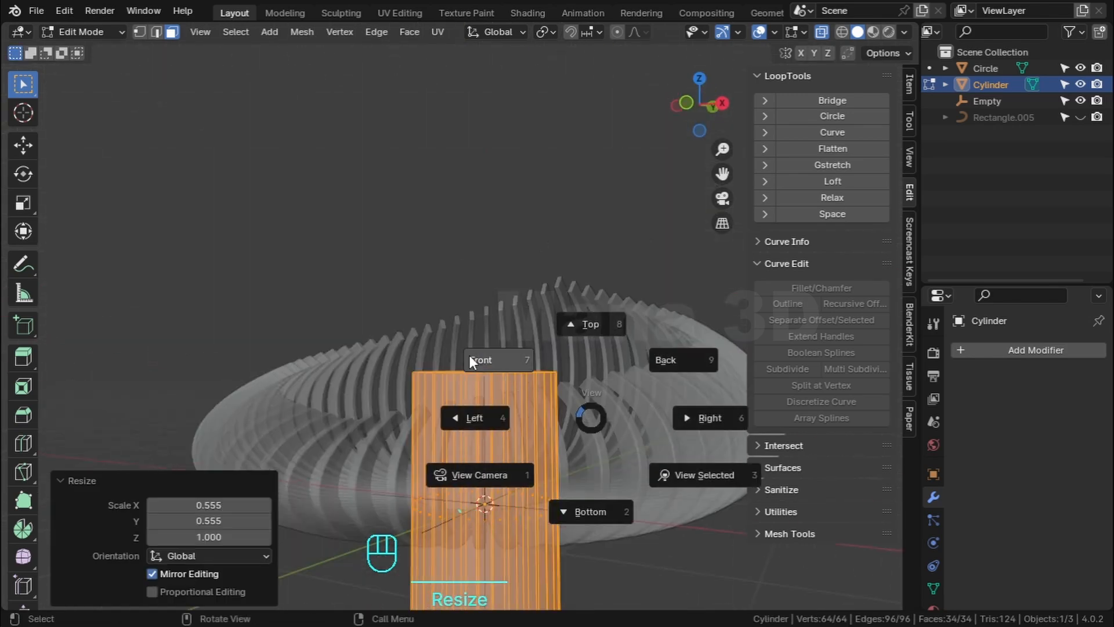
{"action": "left_click", "coordinate": [469, 355]}
{"action": "middle_click_drag", "start_coordinate": [464, 347], "coordinate": [311, 244], "text": "shift"}
{"action": "key", "text": "alt+z"}
{"action": "left_click_drag", "start_coordinate": [311, 244], "coordinate": [647, 366]}
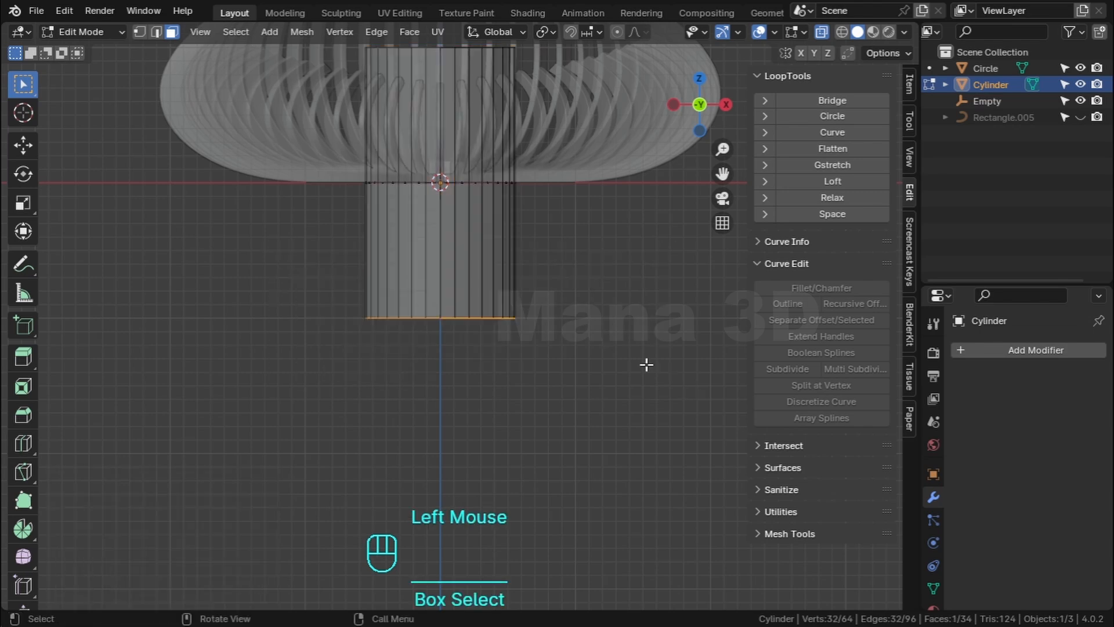
{"action": "middle_click_drag", "start_coordinate": [646, 366], "coordinate": [574, 441], "text": "shift"}
{"action": "key", "text": "g"}
{"action": "key", "text": "z"}
{"action": "left_click", "coordinate": [418, 139]}
Select the cylinder's top face and move it down about 78.4 cm along Z to form a thin disc.
{"action": "left_click_drag", "start_coordinate": [283, 110], "coordinate": [681, 248]}
{"action": "left_click_drag", "start_coordinate": [411, 120], "coordinate": [562, 127]}
{"action": "key", "text": "g"}
{"action": "key", "text": "z"}
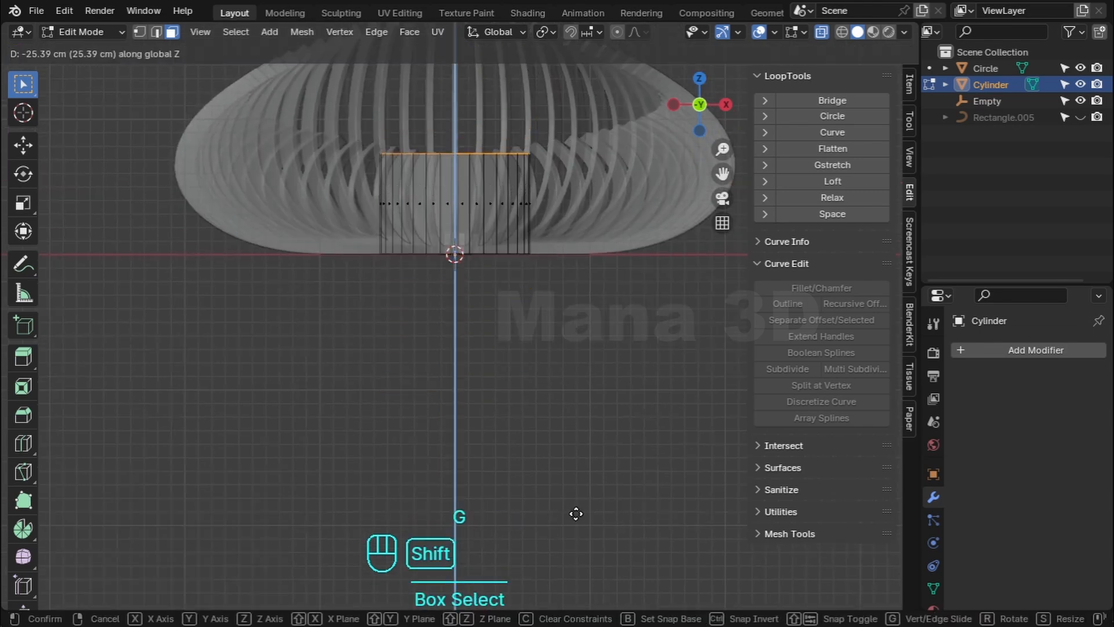
{"action": "left_click", "coordinate": [527, 365]}
{"action": "key", "text": "alt+z"}
Lower the disc's top face about 2 cm further along Z.
{"action": "middle_click_drag", "start_coordinate": [473, 296], "coordinate": [411, 355]}
{"action": "scroll", "coordinate": [522, 293], "scroll_direction": "up", "scroll_amount": 2}
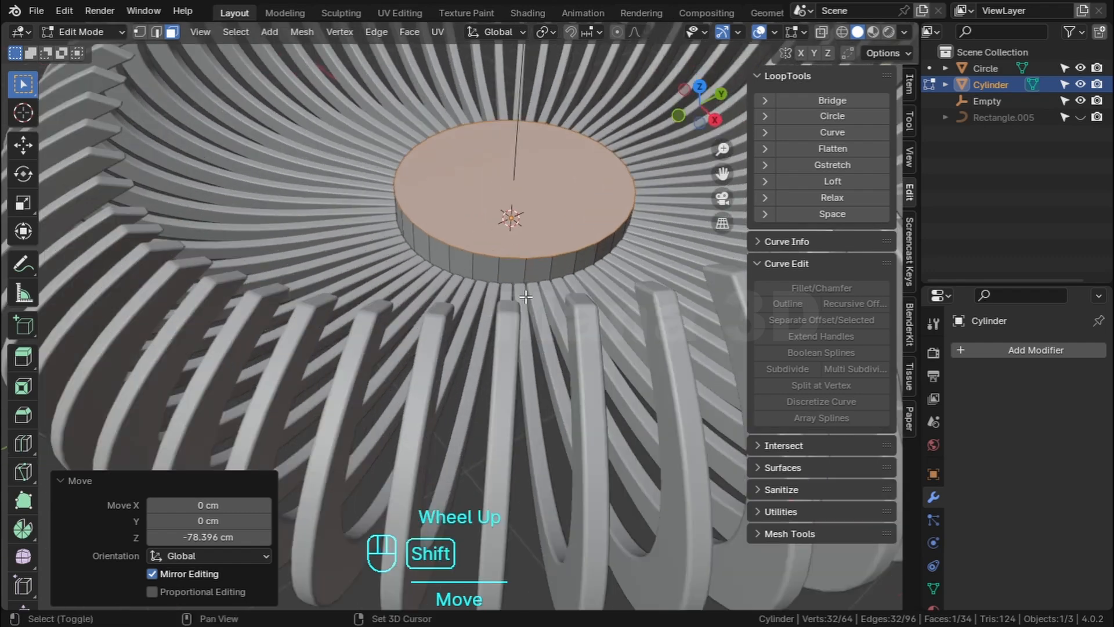
{"action": "middle_click_drag", "start_coordinate": [522, 293], "coordinate": [406, 358], "text": "shift"}
{"action": "key", "text": "g"}
{"action": "key", "text": "z"}
{"action": "left_click", "coordinate": [510, 256]}
Select both the top and bottom faces of the disc and inset them about 6.6 cm.
{"action": "key", "text": "alt+z"}
{"action": "middle_click_drag", "start_coordinate": [511, 255], "coordinate": [479, 379]}
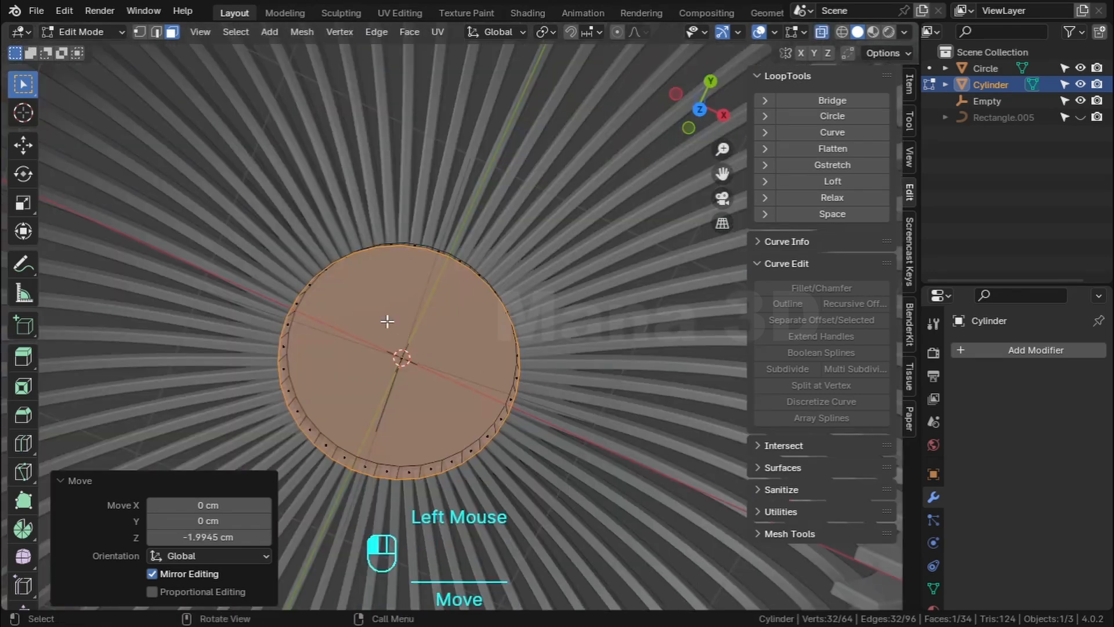
{"action": "left_click_drag", "start_coordinate": [387, 321], "coordinate": [442, 388]}
{"action": "middle_click_drag", "start_coordinate": [443, 387], "coordinate": [472, 331], "text": "shift"}
{"action": "key", "text": "alt+z"}
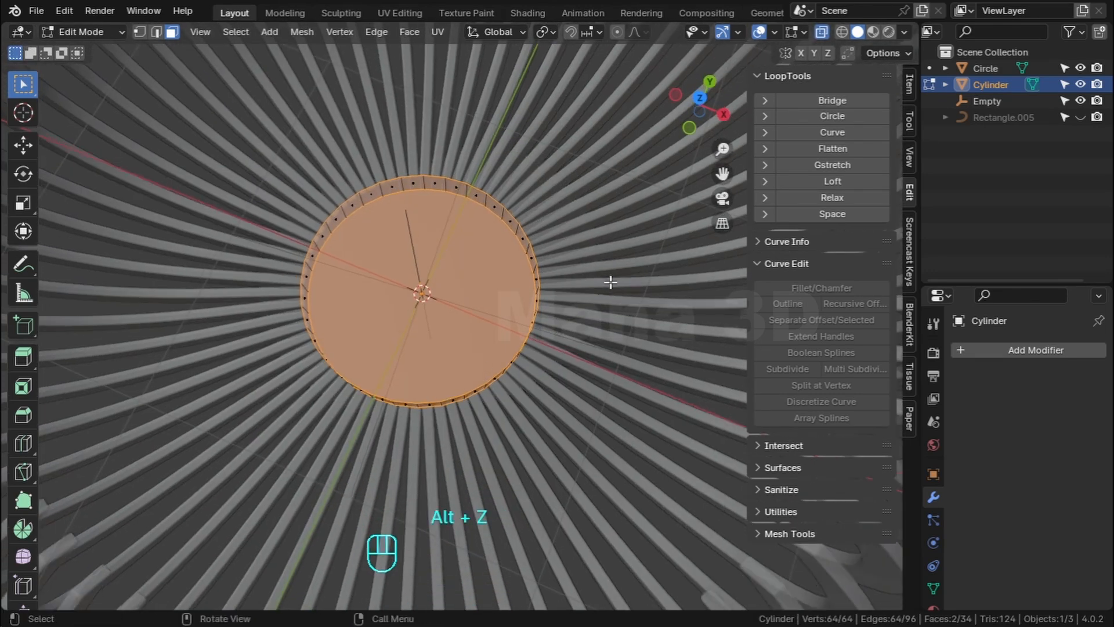
{"action": "key", "text": "i"}
{"action": "left_click", "coordinate": [596, 281]}
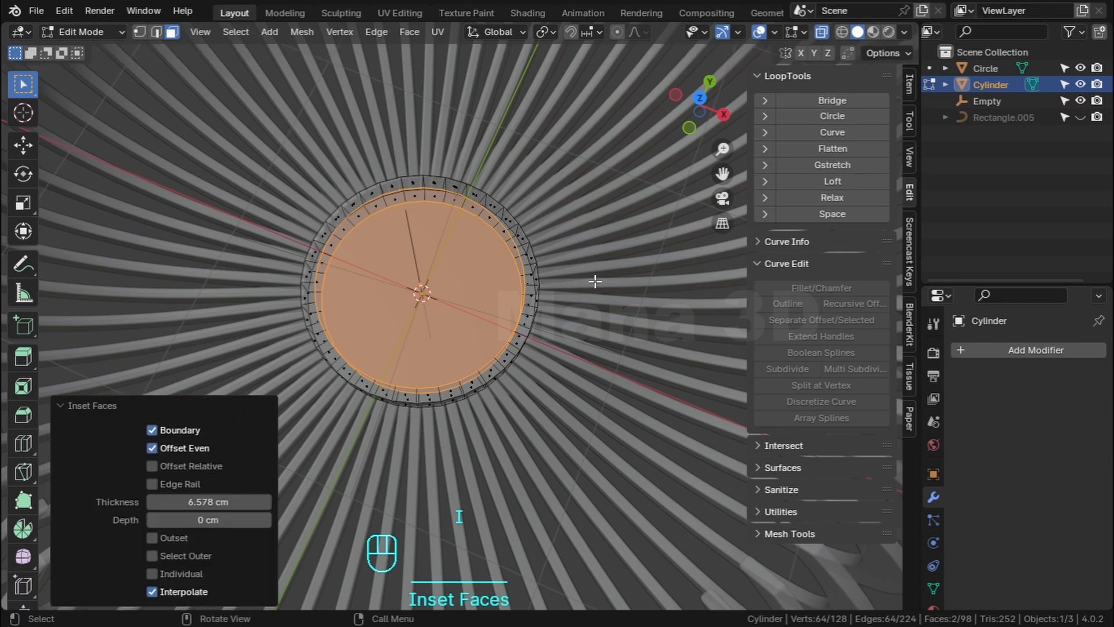
Delete the two inner inset faces and close the disc's bottom opening with Grid Fill at a span of 8.
{"action": "key", "text": "x"}
{"action": "left_click", "coordinate": [769, 181]}
{"action": "key", "text": "2"}
{"action": "left_click", "coordinate": [430, 208], "text": "alt"}
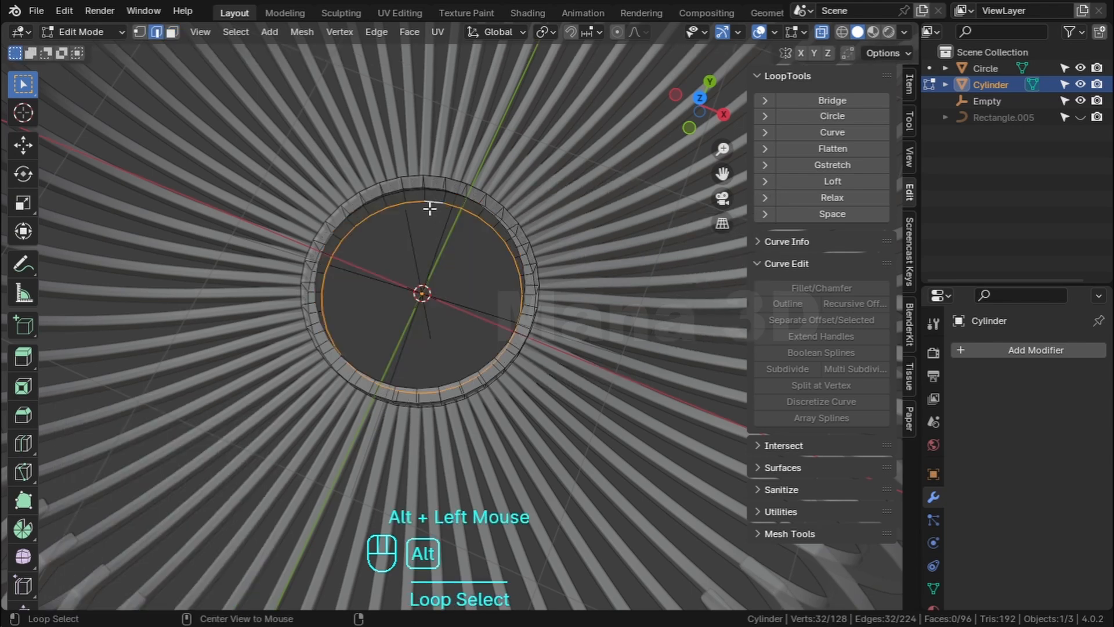
{"action": "key", "text": "ctrl+f"}
{"action": "left_click", "coordinate": [433, 244]}
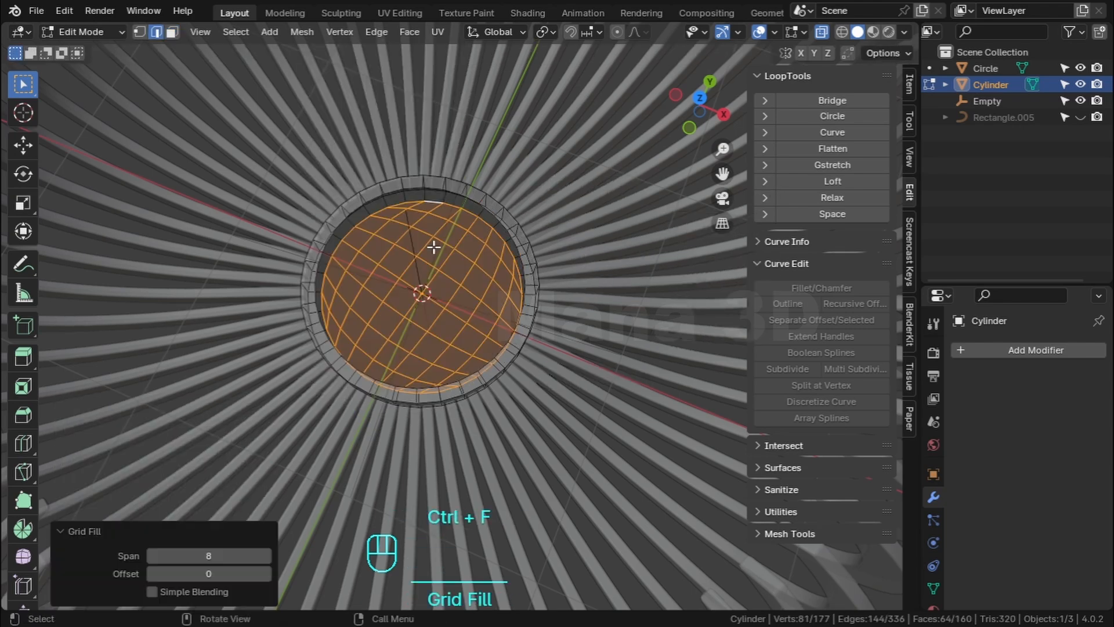
Turn off X-ray and close the disc's top opening with Grid Fill at a span of 8.
{"action": "key", "text": "alt+z"}
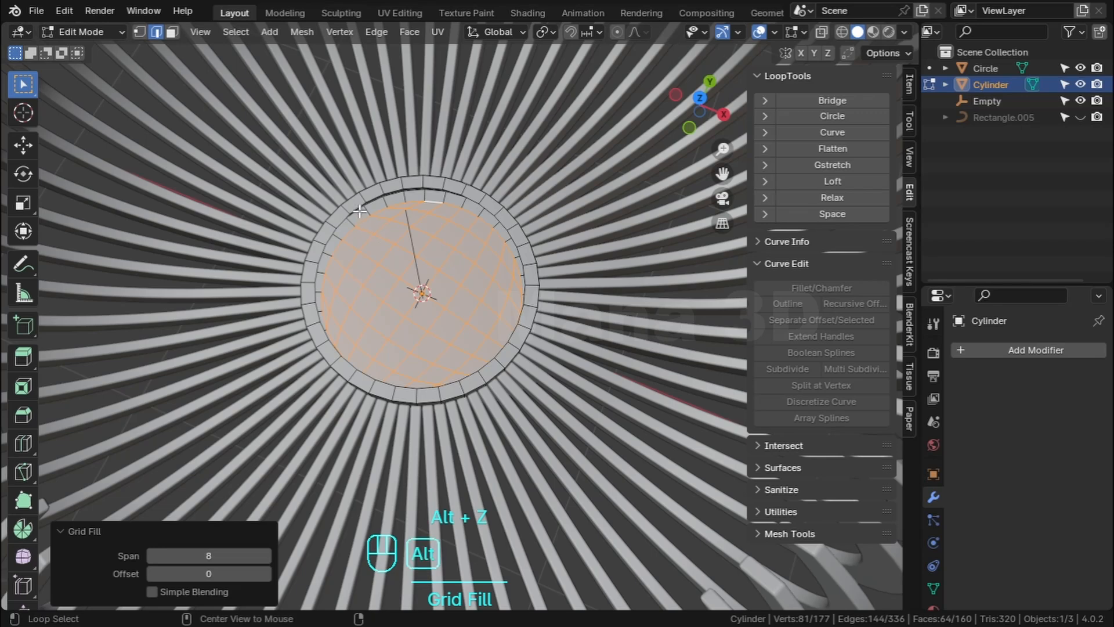
{"action": "left_click", "coordinate": [360, 211], "text": "alt"}
{"action": "middle_click_drag", "start_coordinate": [360, 211], "coordinate": [573, 255]}
{"action": "key", "text": "ctrl+f"}
{"action": "left_click", "coordinate": [524, 219]}
Extrude the disc's top grid faces about 9 cm downward and shade the disc with Auto Smooth at 30° in Object Mode.
{"action": "scroll", "coordinate": [524, 219], "scroll_direction": "up", "scroll_amount": 2}
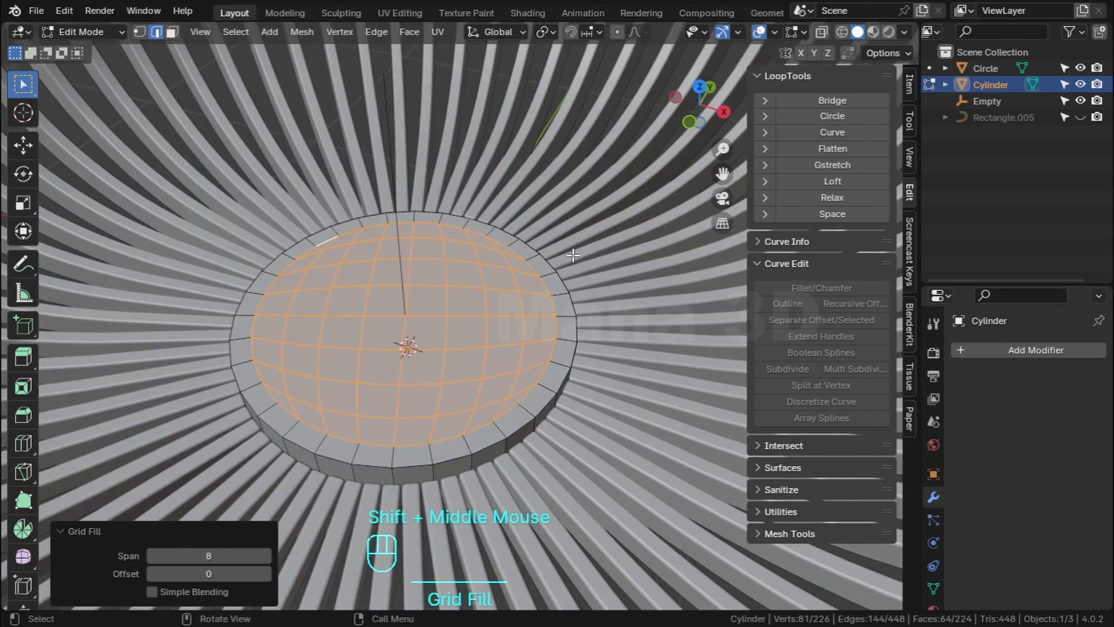
{"action": "key", "text": "e"}
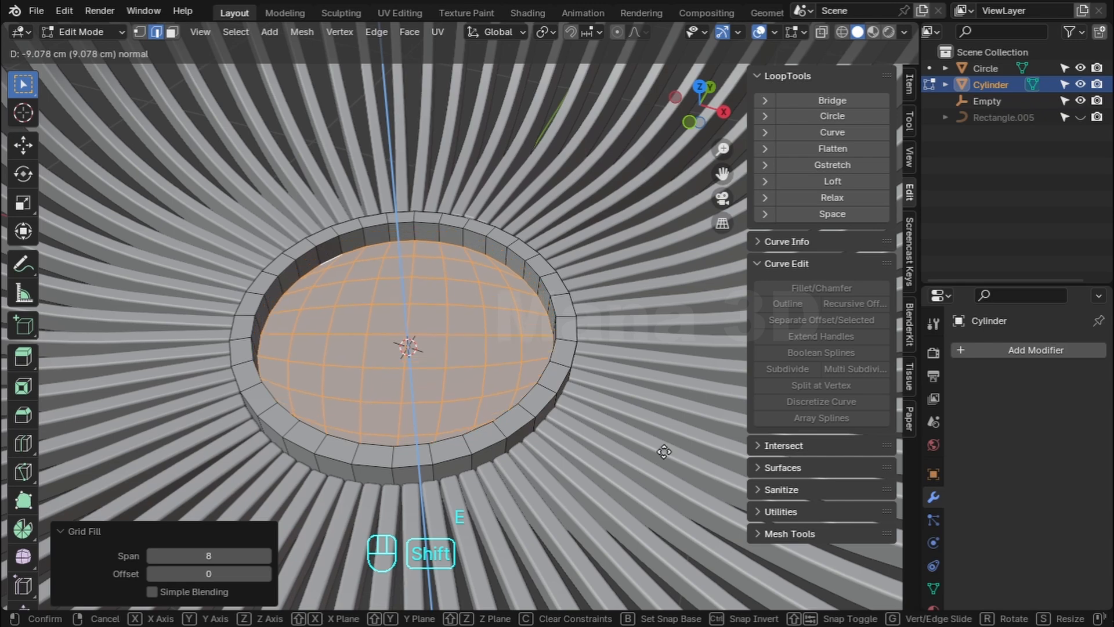
{"action": "left_click", "coordinate": [664, 451]}
{"action": "key", "text": "Tab"}
{"action": "right_click", "coordinate": [527, 274]}
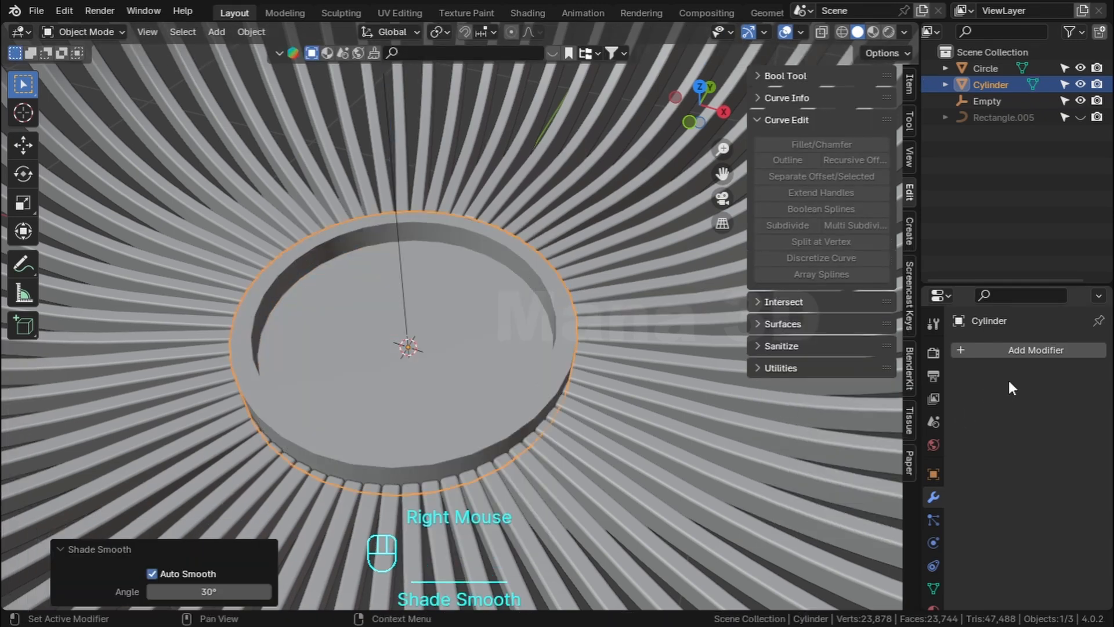
Add a Bevel modifier to the disc with an amount of 1 cm and 4 segments.
{"action": "left_click", "coordinate": [1020, 351]}
{"action": "type", "text": "b"}
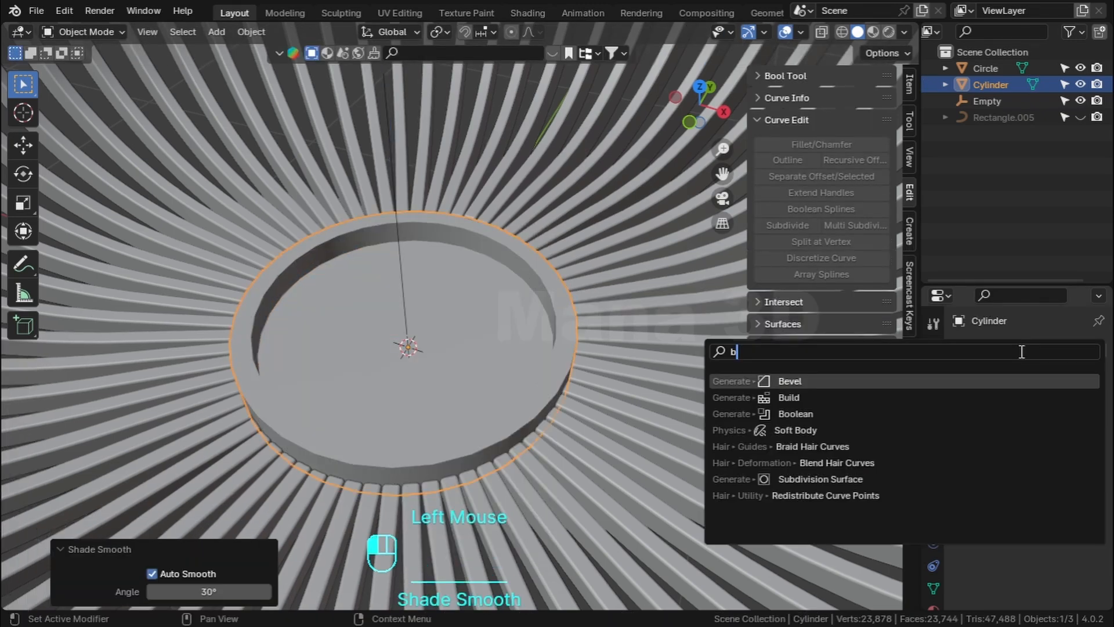
{"action": "left_click", "coordinate": [980, 381]}
{"action": "left_click", "coordinate": [1065, 477]}
{"action": "type", "text": "1"}
{"action": "key", "text": "Return"}
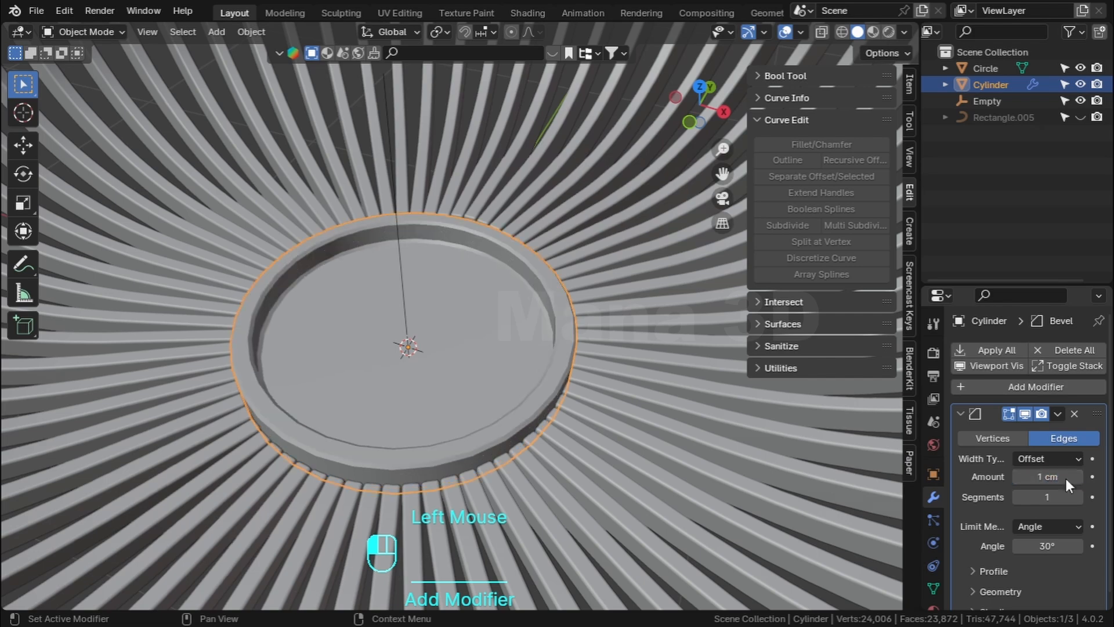
{"action": "left_click", "coordinate": [1078, 497]}
{"action": "scroll", "coordinate": [1015, 545], "scroll_direction": "down", "scroll_amount": 1}
{"action": "left_click", "coordinate": [1040, 484]}
{"action": "left_click_drag", "start_coordinate": [1040, 484], "coordinate": [1059, 484]}
Enable Harden Normals in the disc's bevel shading settings.
{"action": "scroll", "coordinate": [995, 591], "scroll_direction": "down", "scroll_amount": 1}
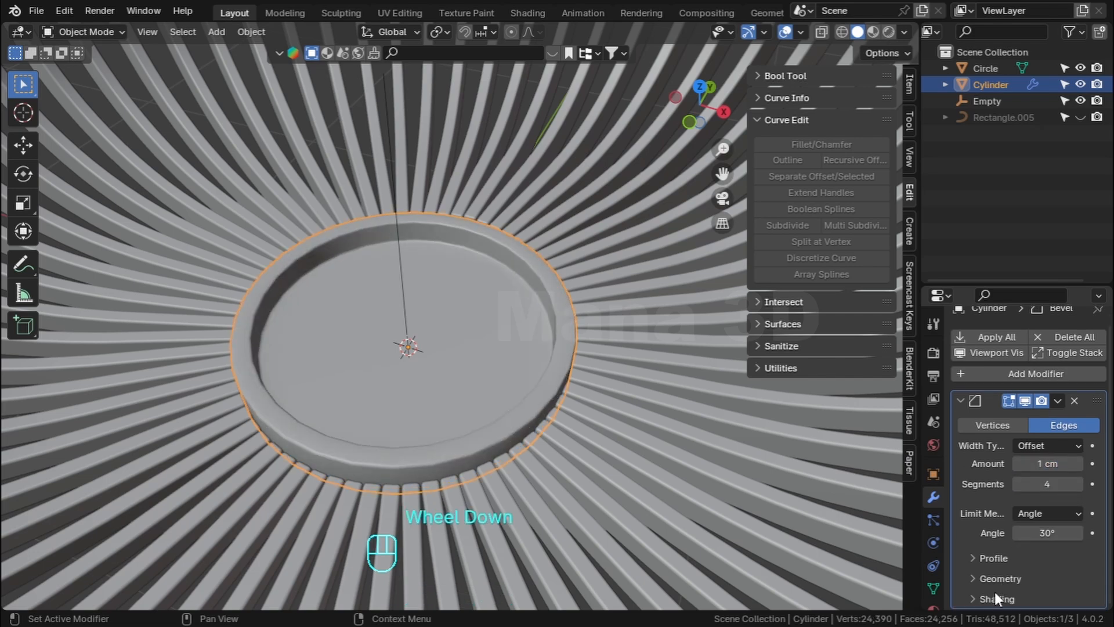
{"action": "left_click", "coordinate": [994, 595]}
{"action": "scroll", "coordinate": [1021, 557], "scroll_direction": "down", "scroll_amount": 4}
{"action": "left_click", "coordinate": [1030, 515]}
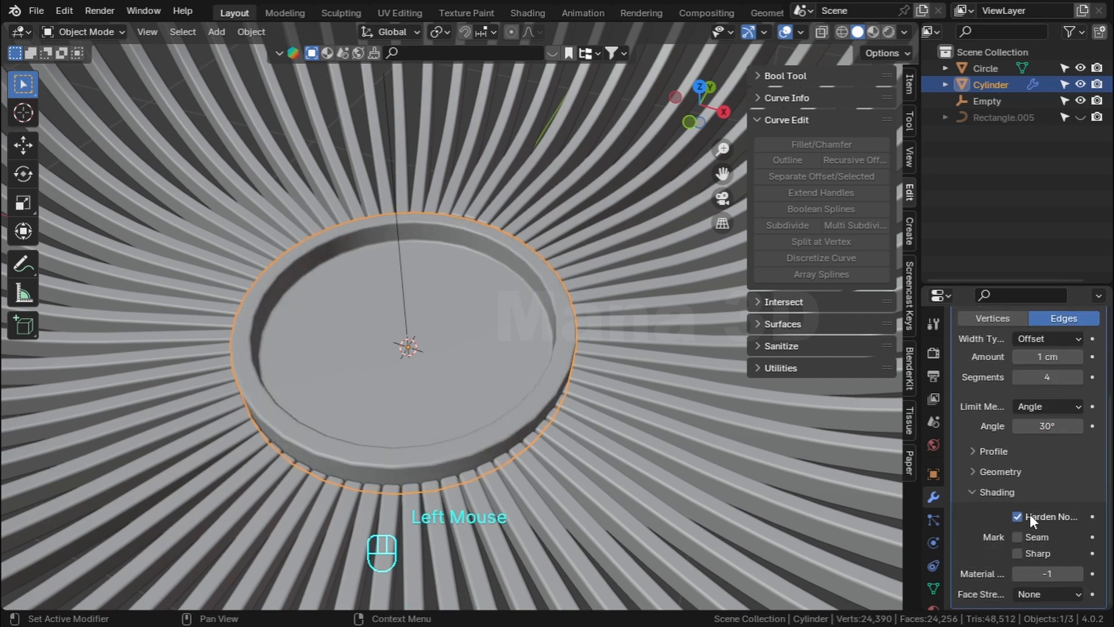